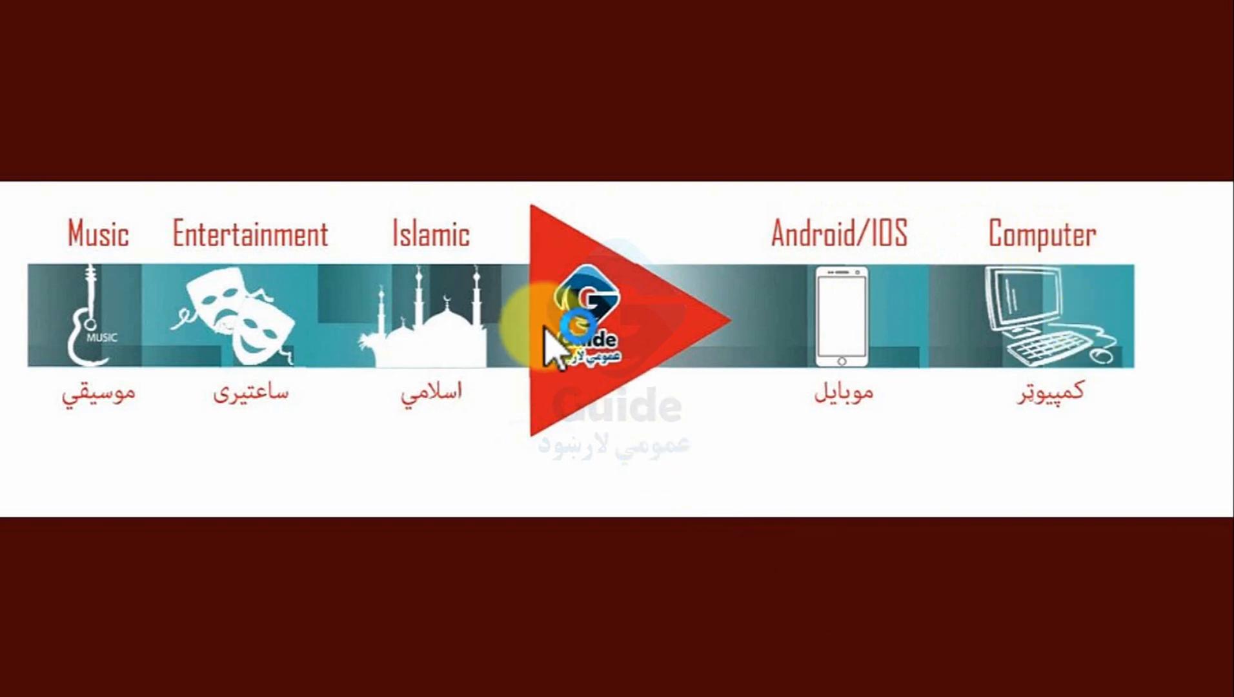
{"action": "right_click", "coordinate": [394, 191]}
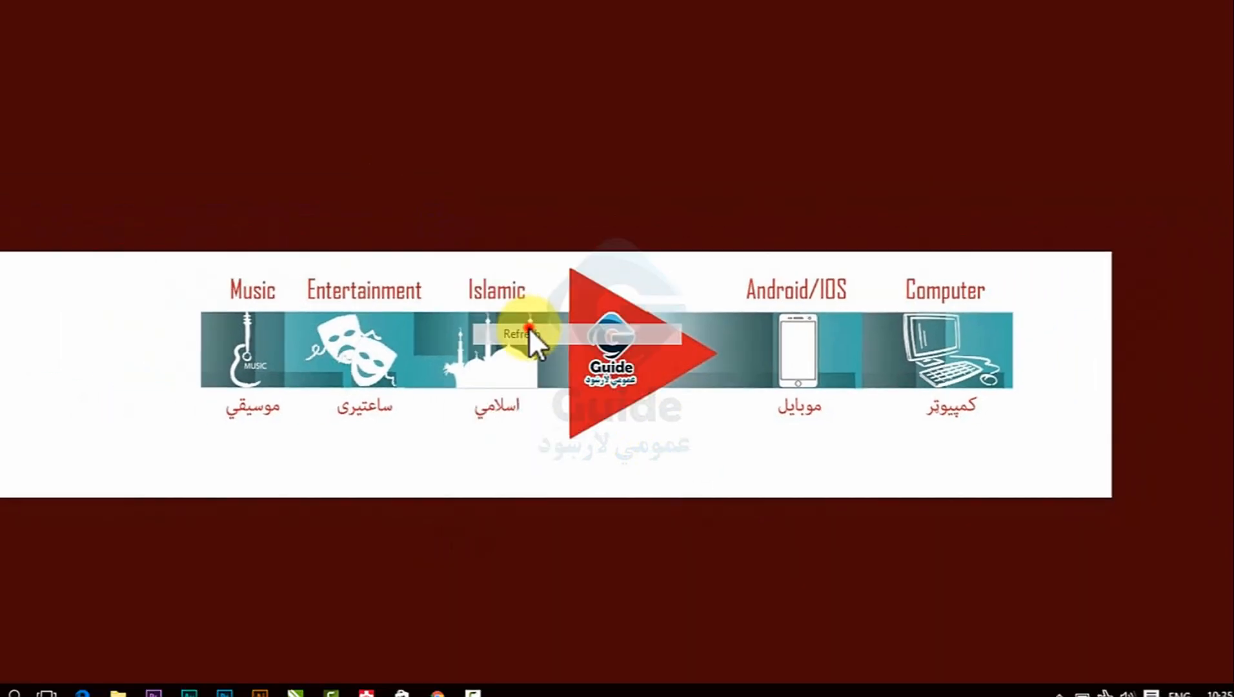
{"action": "left_click", "coordinate": [473, 283]}
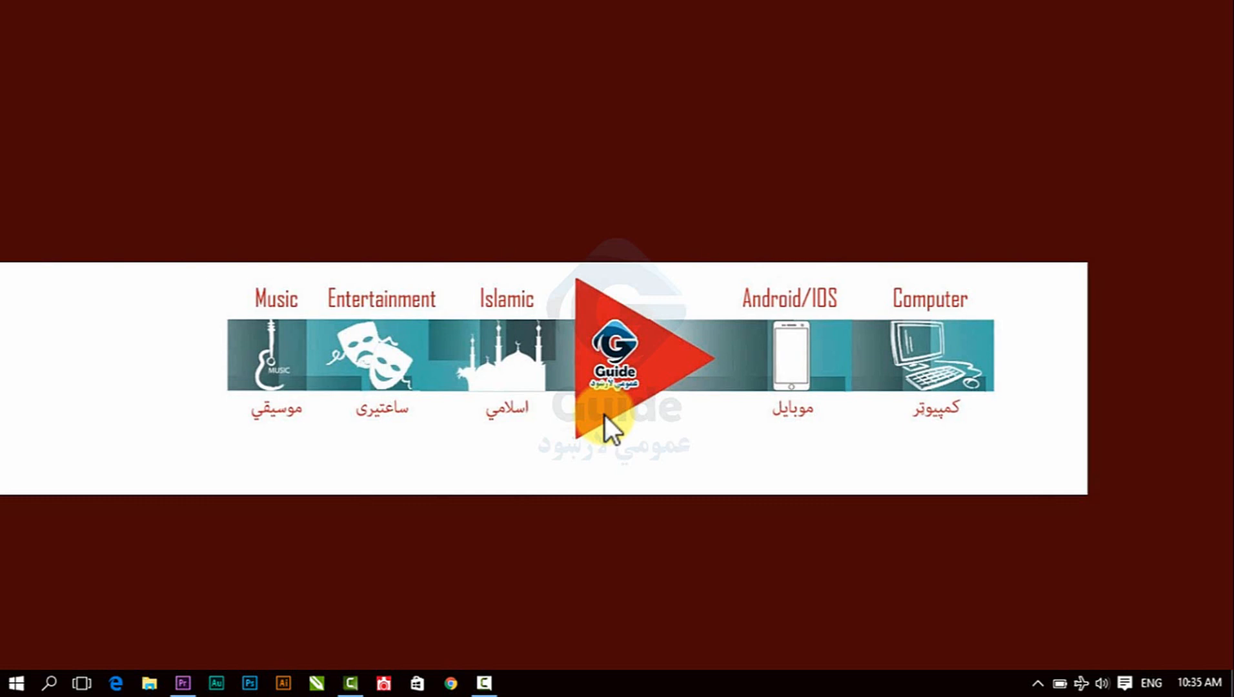
Switch to Premiere Pro, examine the Titler preferences for the text engine options, and minimize the program without changing anything
{"action": "left_click", "coordinate": [182, 683]}
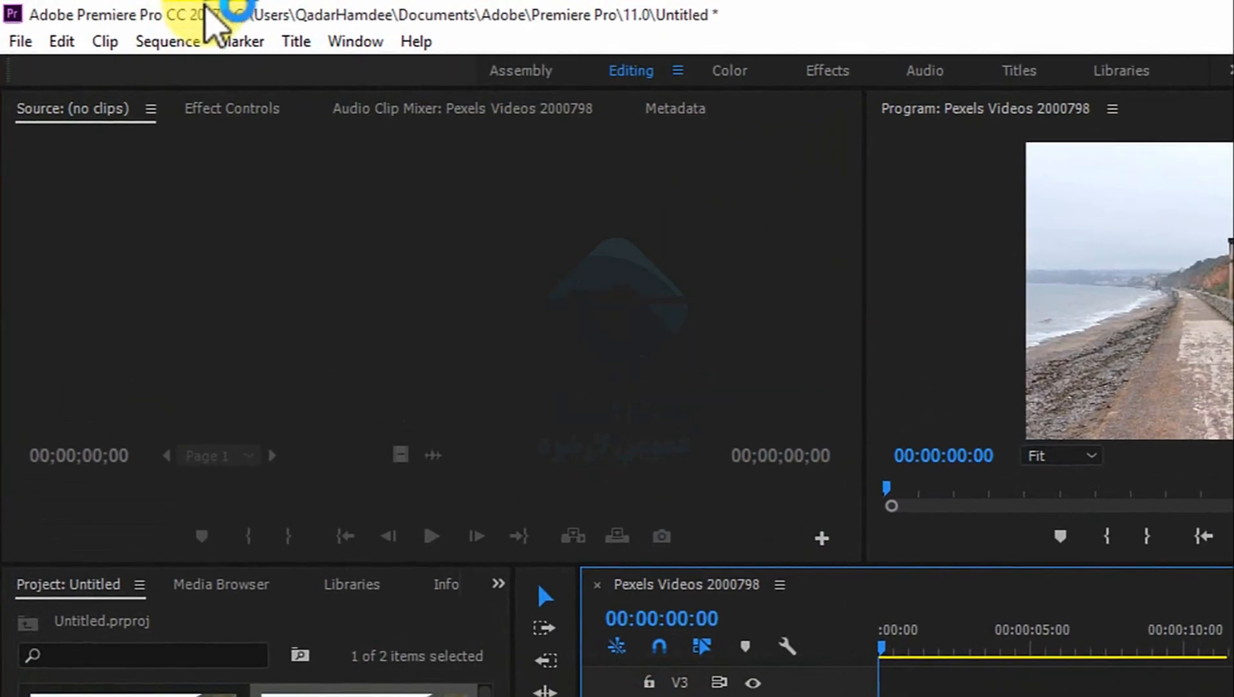
{"action": "left_click", "coordinate": [61, 41]}
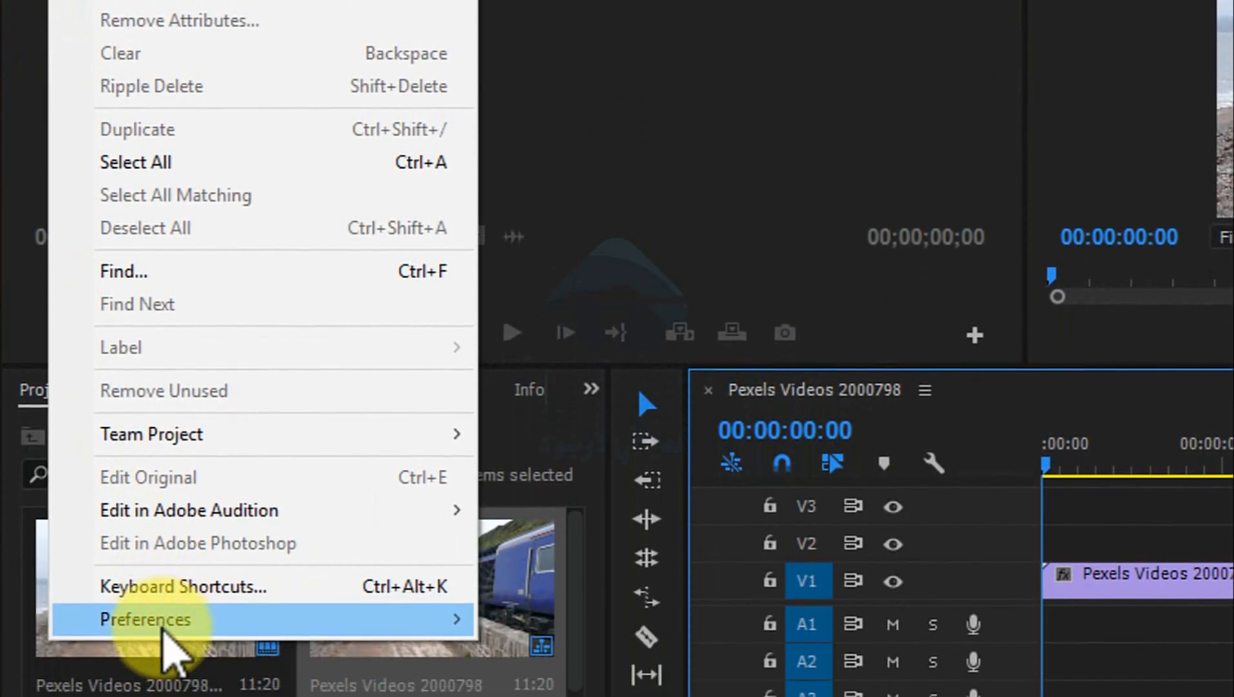
{"action": "mouse_move", "coordinate": [457, 616]}
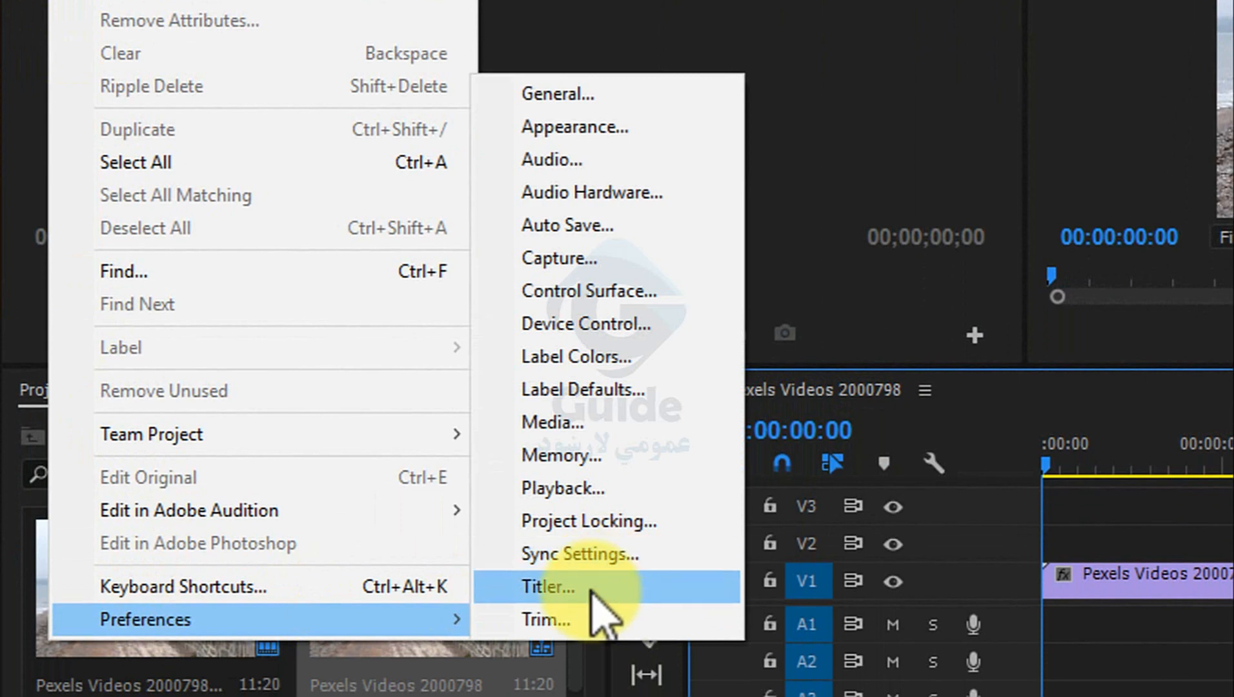
{"action": "left_click", "coordinate": [556, 93]}
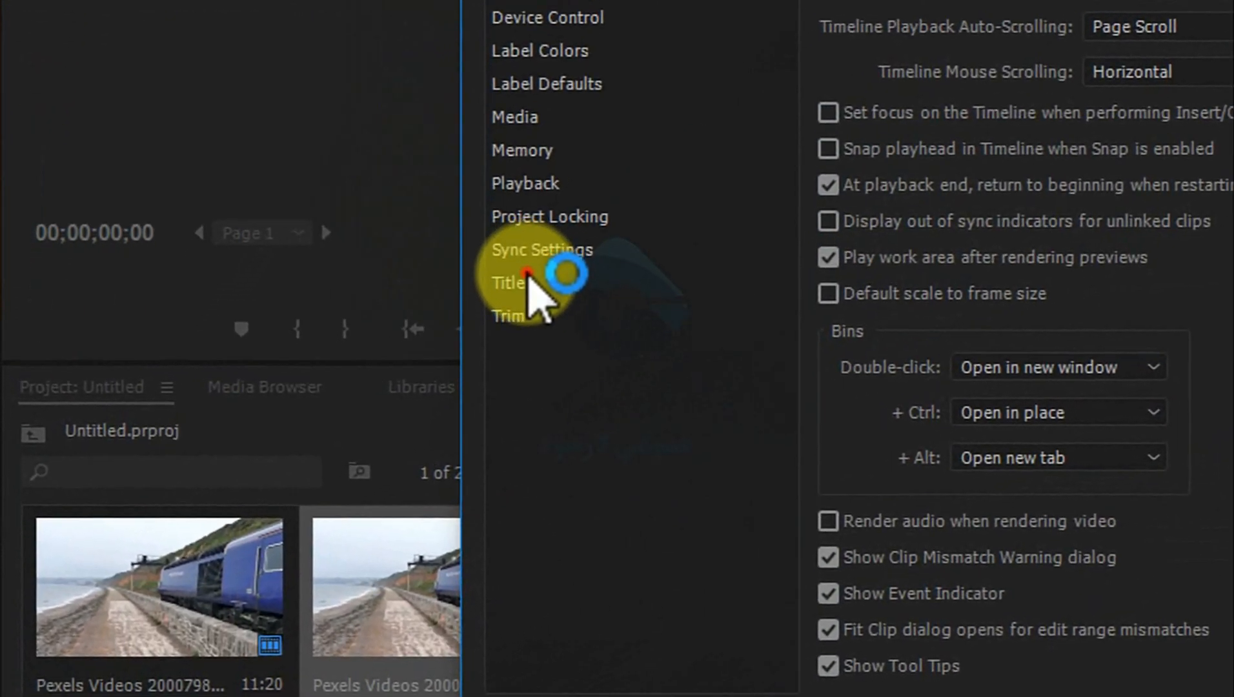
{"action": "left_click", "coordinate": [526, 278]}
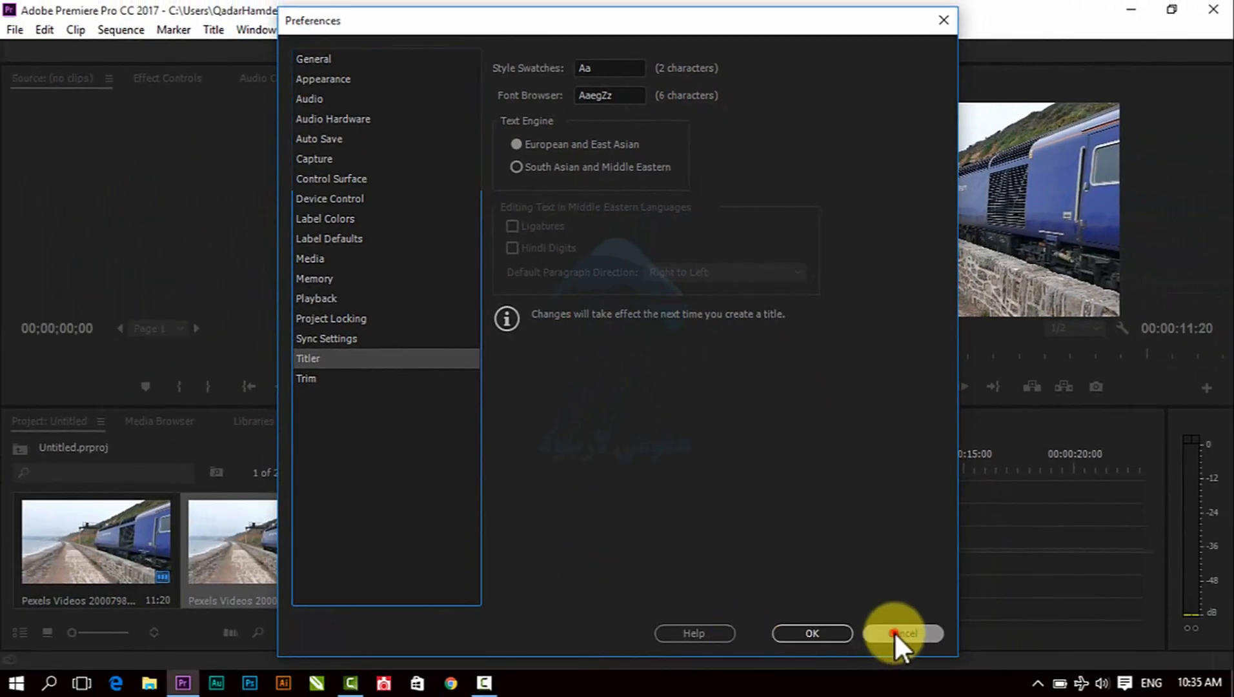
{"action": "left_click", "coordinate": [894, 631]}
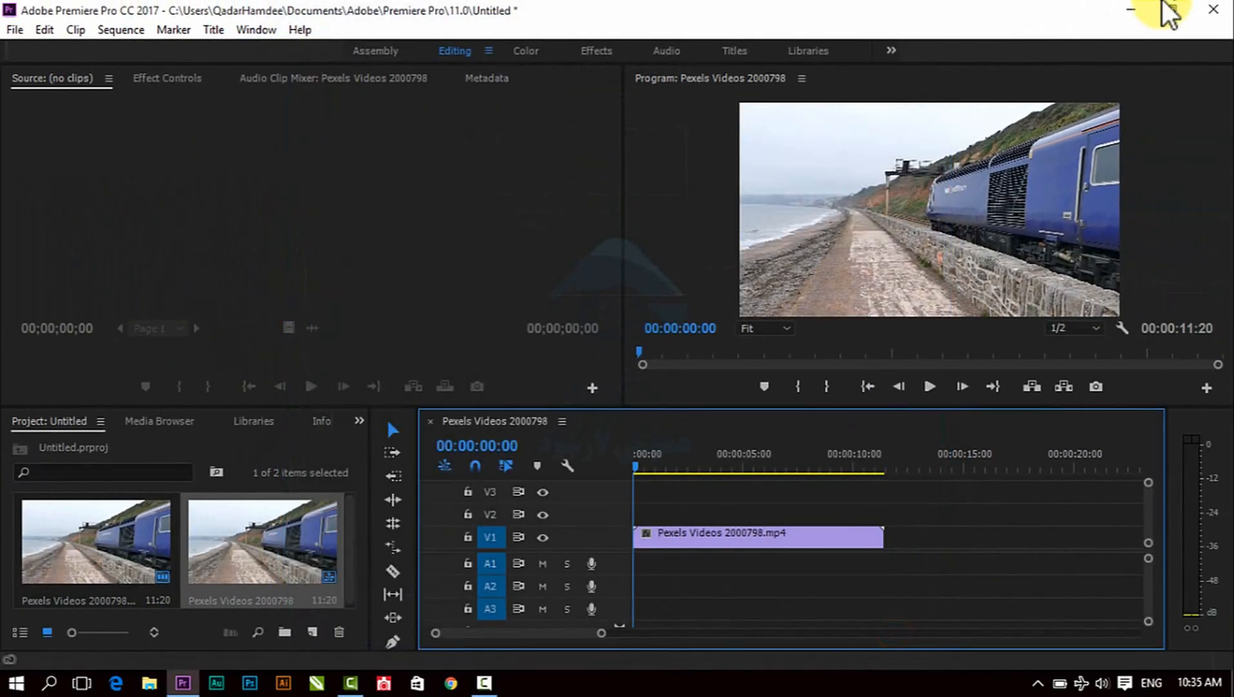
{"action": "left_click", "coordinate": [1133, 9]}
Open the Softwares folder on New Volume (E:) in File Explorer and look for the Pashto Ascil archive
{"action": "left_click", "coordinate": [149, 683]}
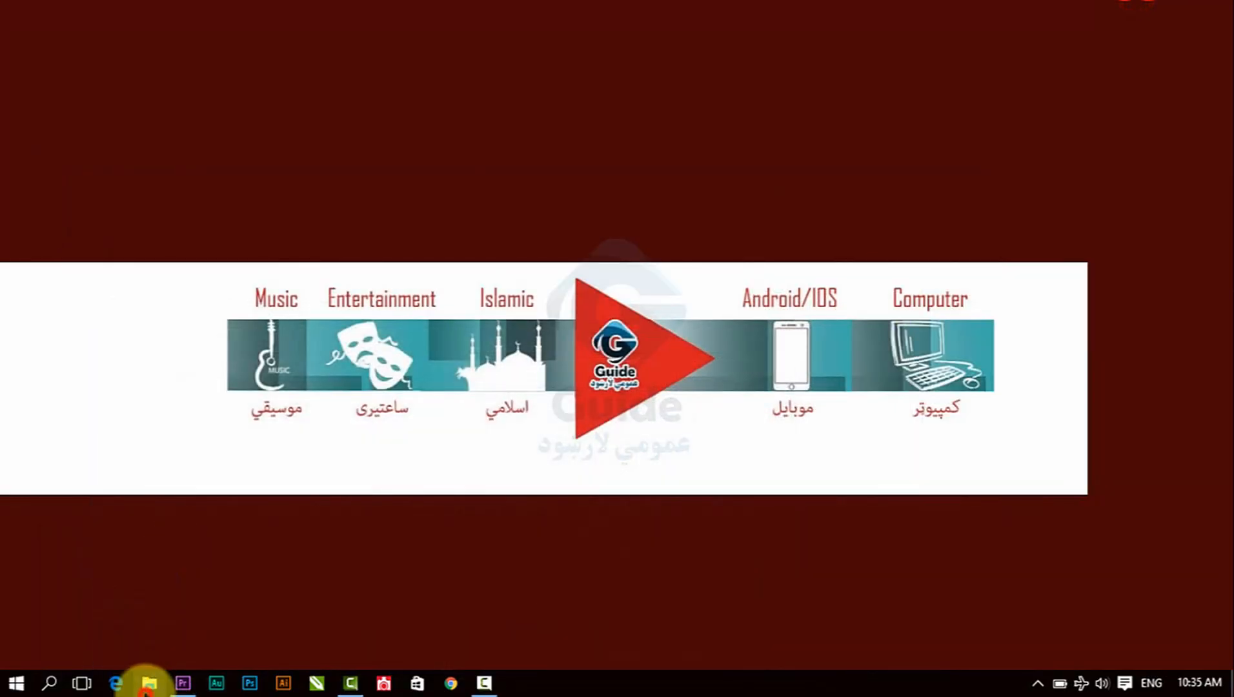
{"action": "left_click", "coordinate": [93, 611]}
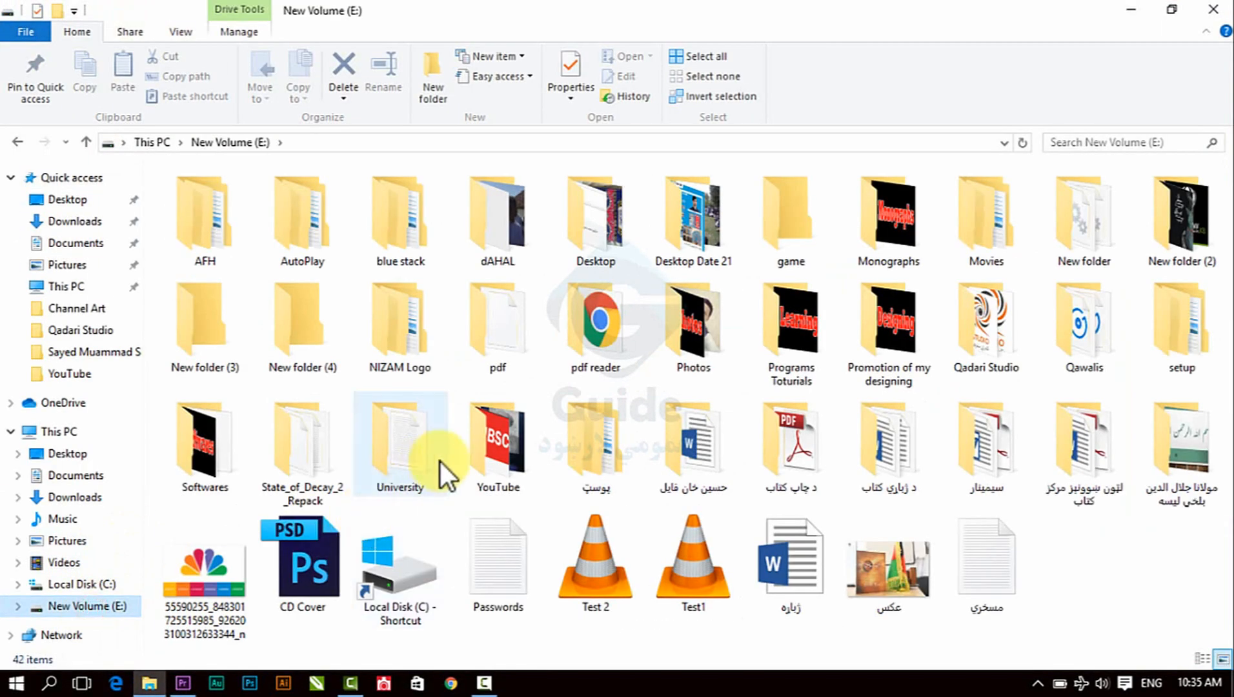
{"action": "double_click", "coordinate": [203, 437]}
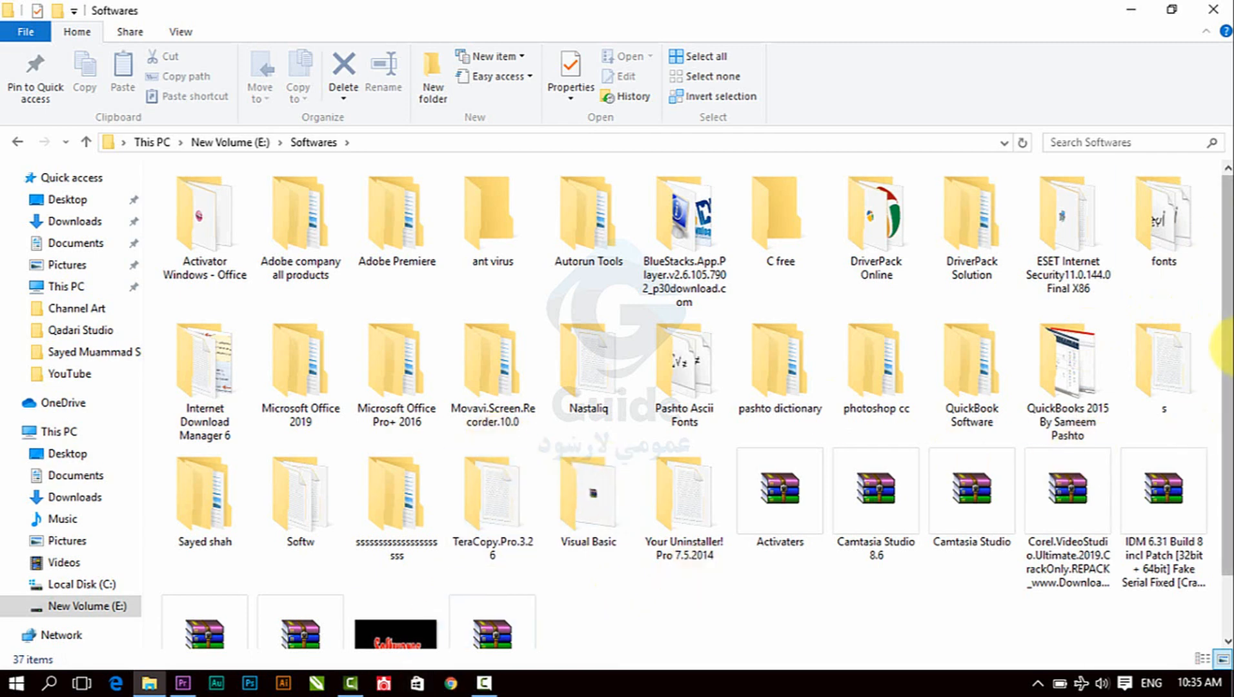
{"action": "scroll", "coordinate": [1227, 349], "scroll_direction": "down", "scroll_amount": 1}
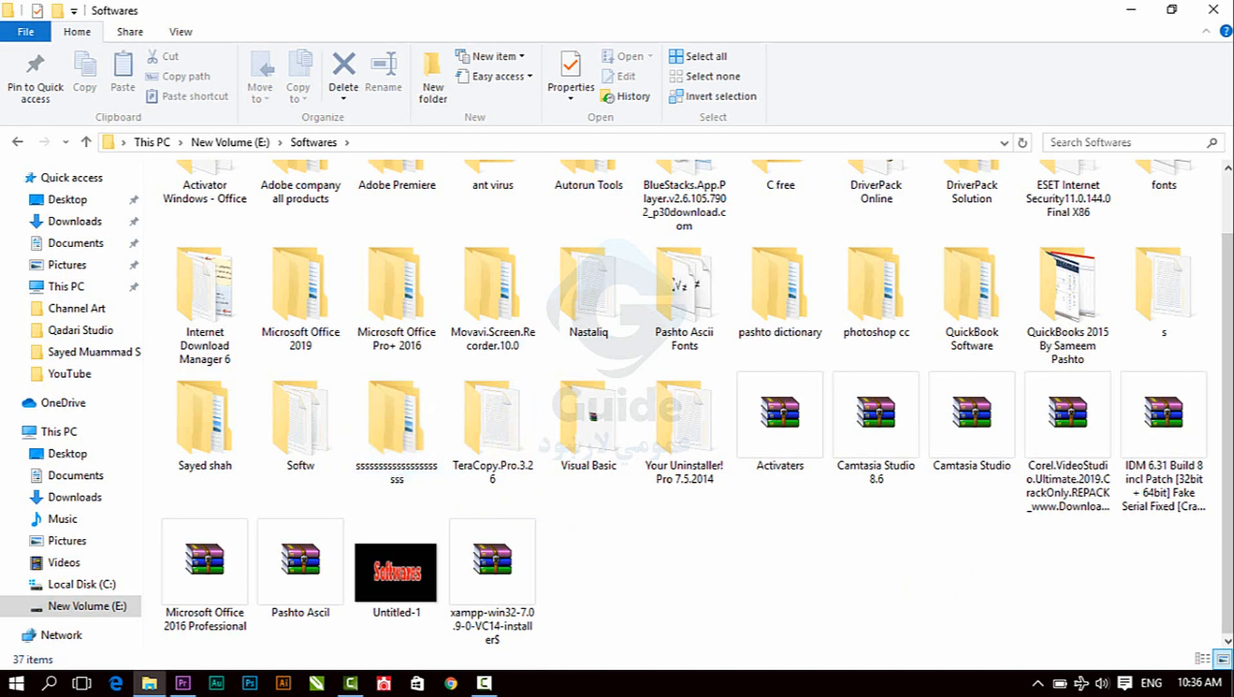
{"action": "scroll", "coordinate": [684, 400], "scroll_direction": "up", "scroll_amount": 1}
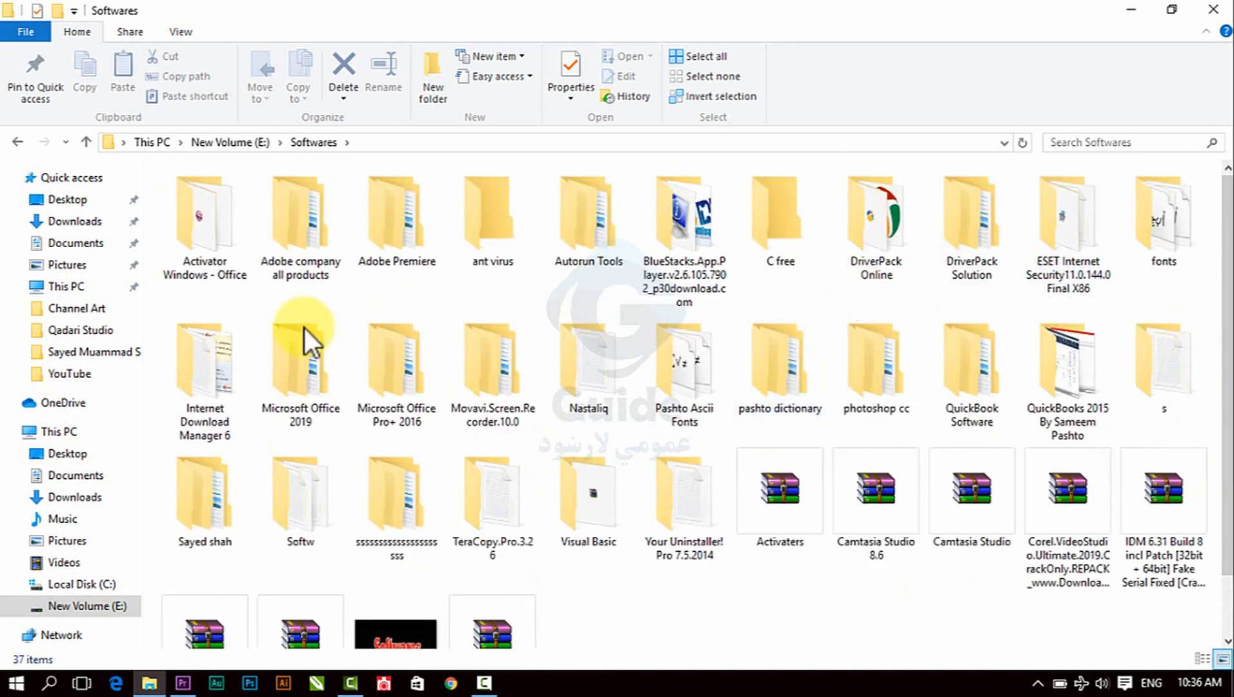
{"action": "scroll", "coordinate": [1214, 303], "scroll_direction": "down", "scroll_amount": 1}
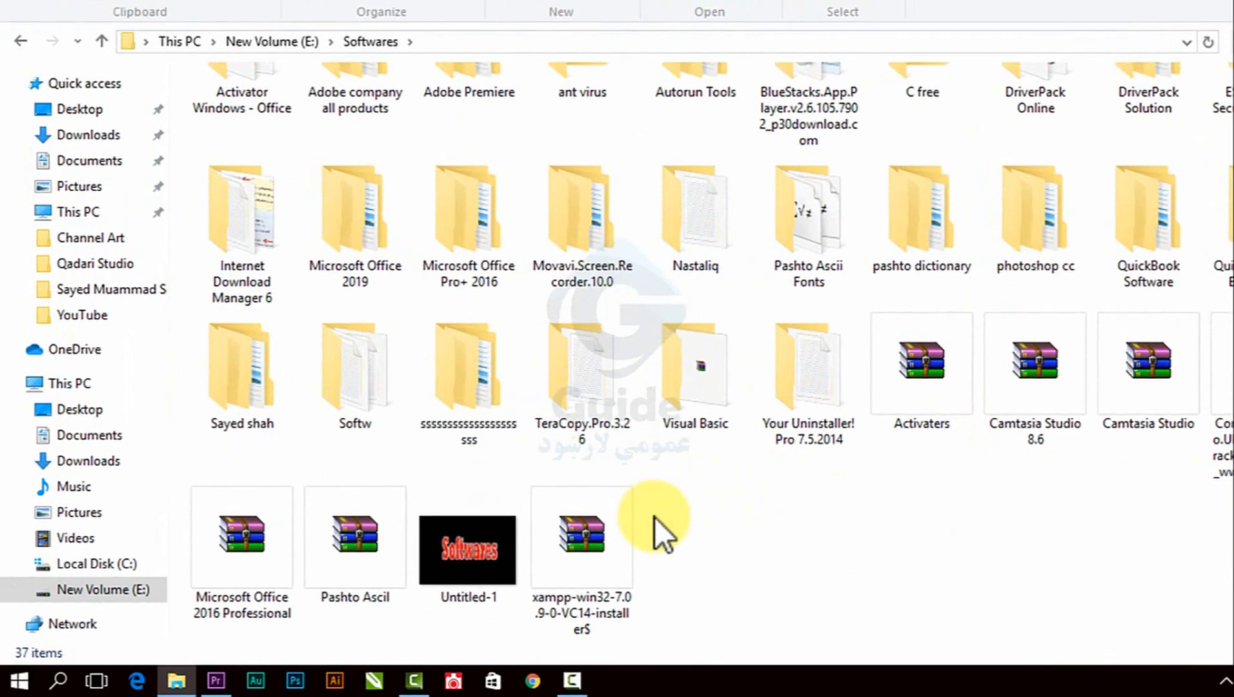
Install Pashto Ascii from the Pashto Ascil archive into C:\Program Files (x86)\Pashto Ascii with shortcuts for all users, and close its windows
{"action": "double_click", "coordinate": [355, 536]}
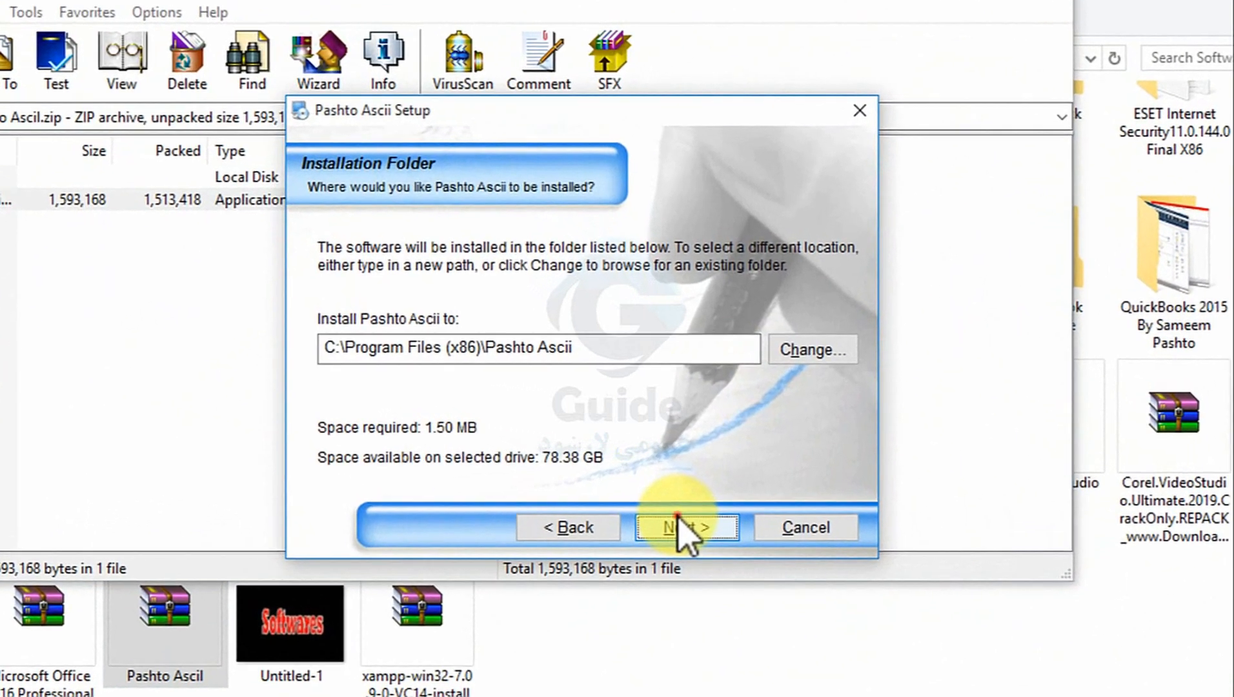
{"action": "left_click", "coordinate": [678, 520]}
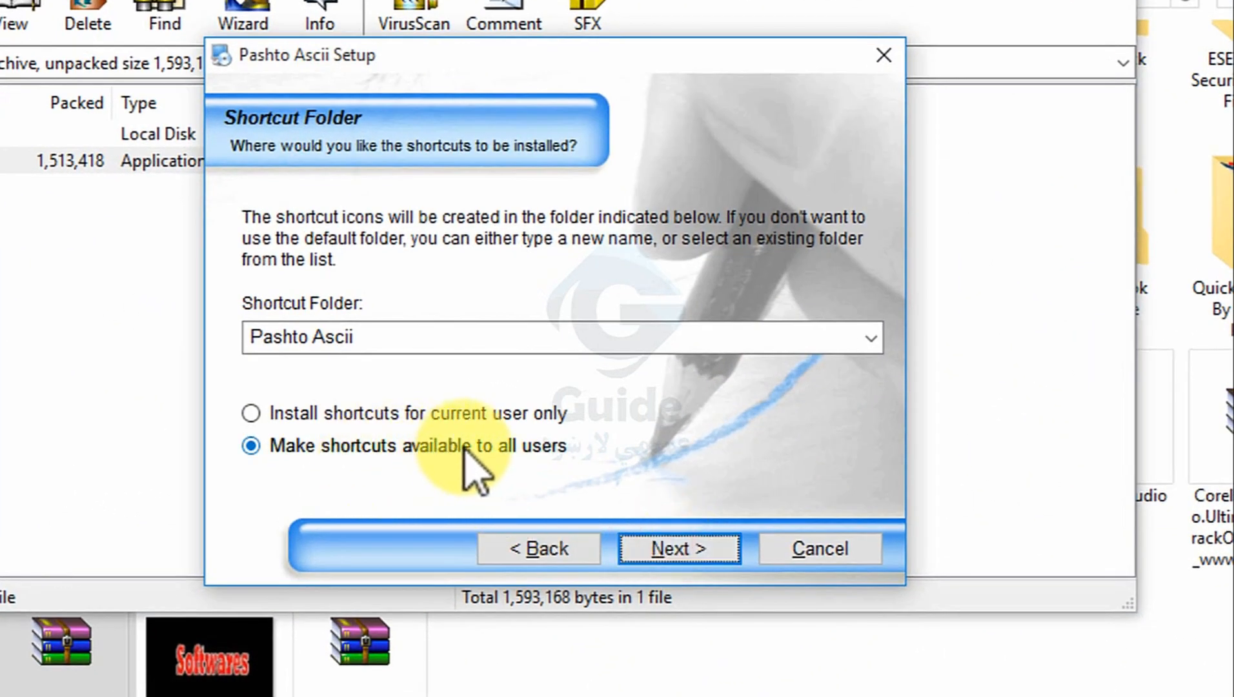
{"action": "left_click", "coordinate": [668, 549]}
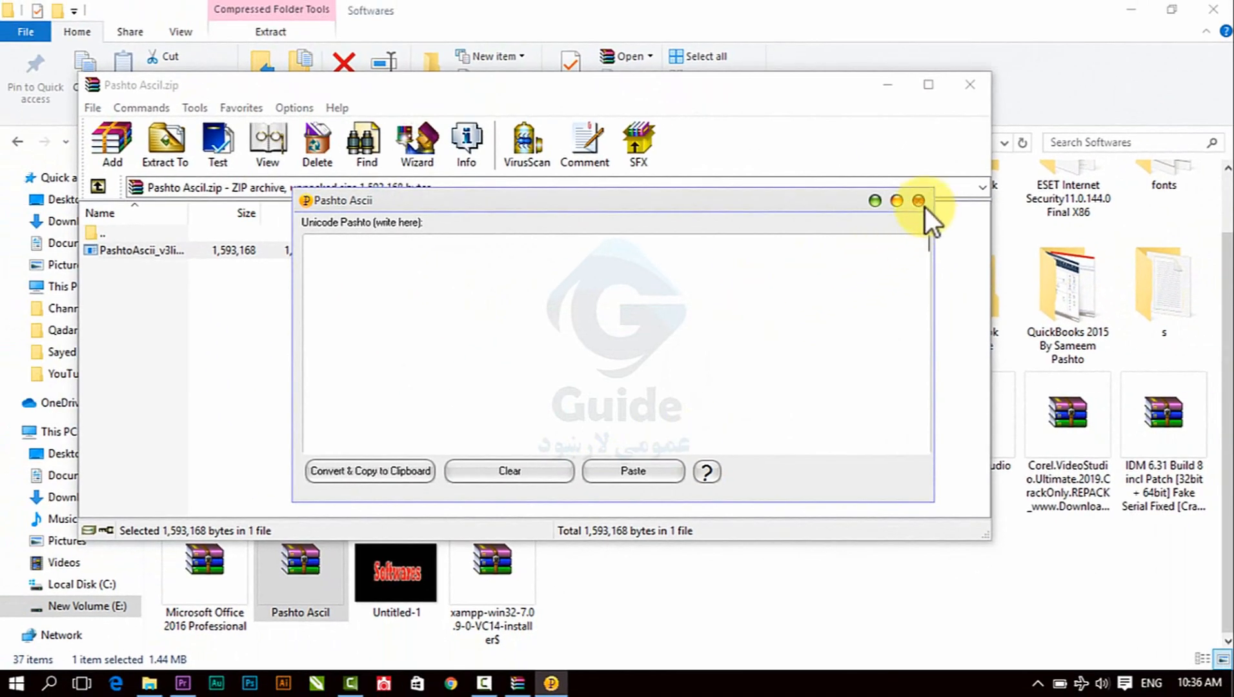
{"action": "left_click", "coordinate": [920, 200]}
{"action": "left_click", "coordinate": [971, 83]}
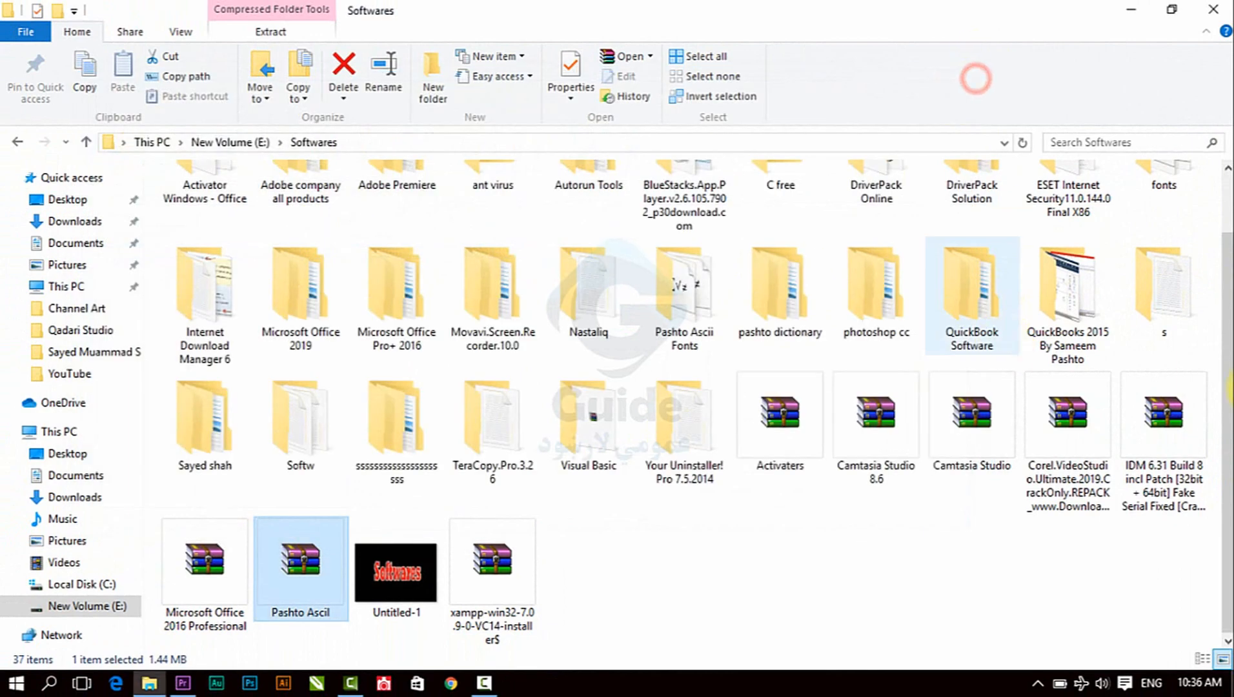
Open the Pashto Ascii Fonts folder and choose to install all five PashtoAscii font files
{"action": "scroll", "coordinate": [1228, 262], "scroll_direction": "up", "scroll_amount": 1}
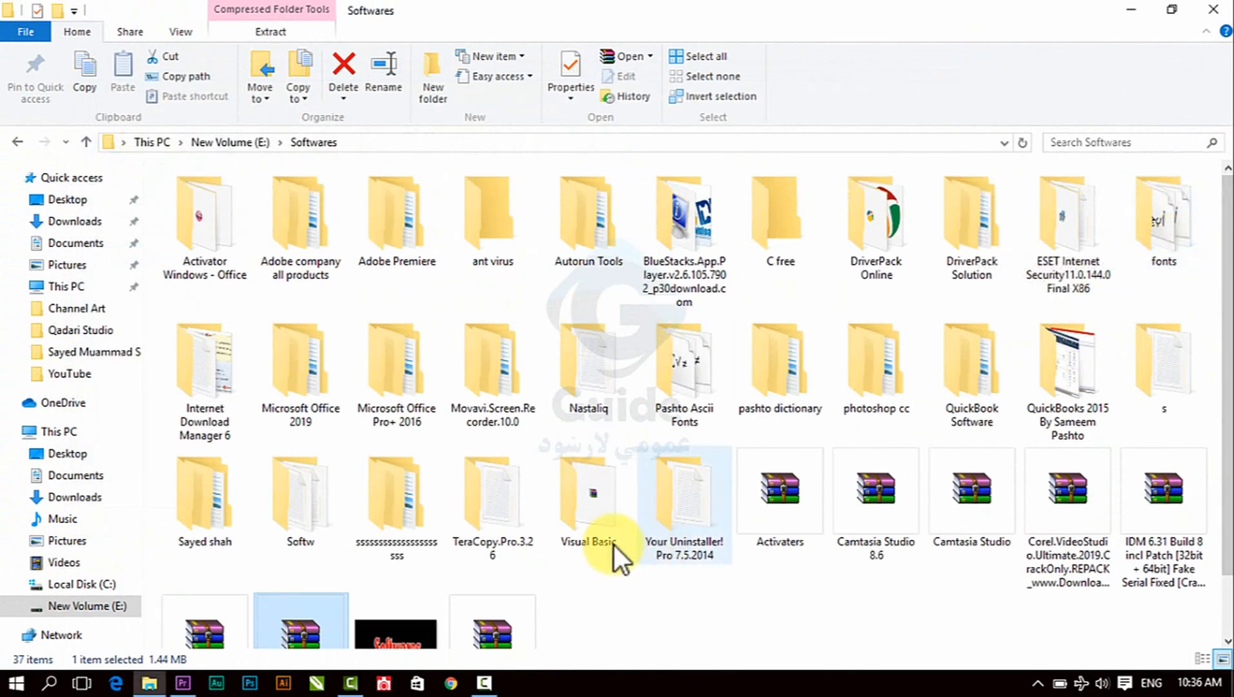
{"action": "left_click", "coordinate": [632, 589]}
{"action": "key", "text": "p"}
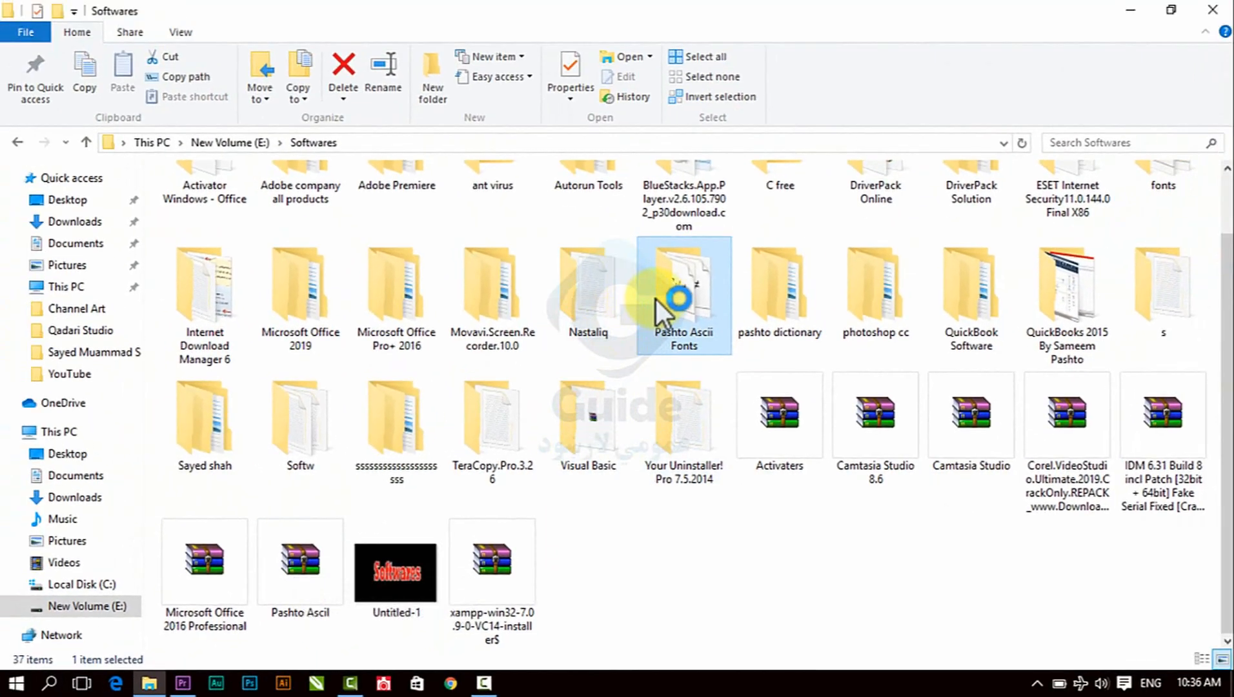
{"action": "double_click", "coordinate": [655, 299]}
{"action": "left_click_drag", "start_coordinate": [528, 469], "coordinate": [443, 198]}
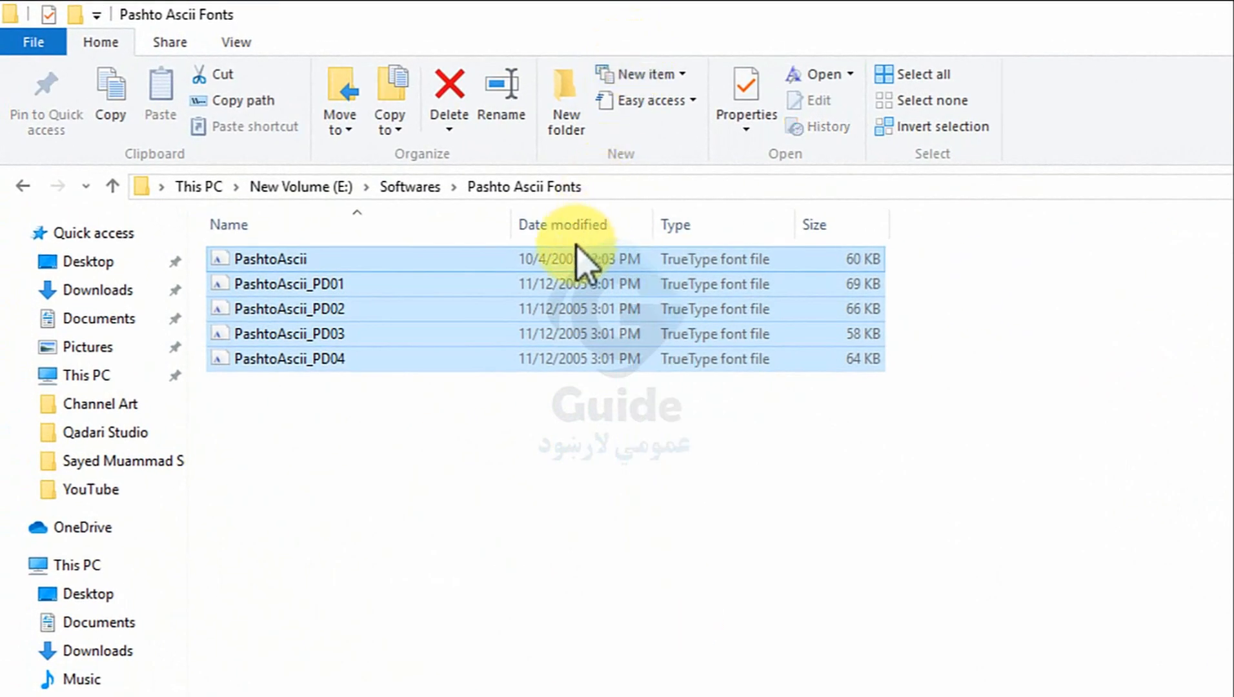
{"action": "right_click", "coordinate": [515, 294]}
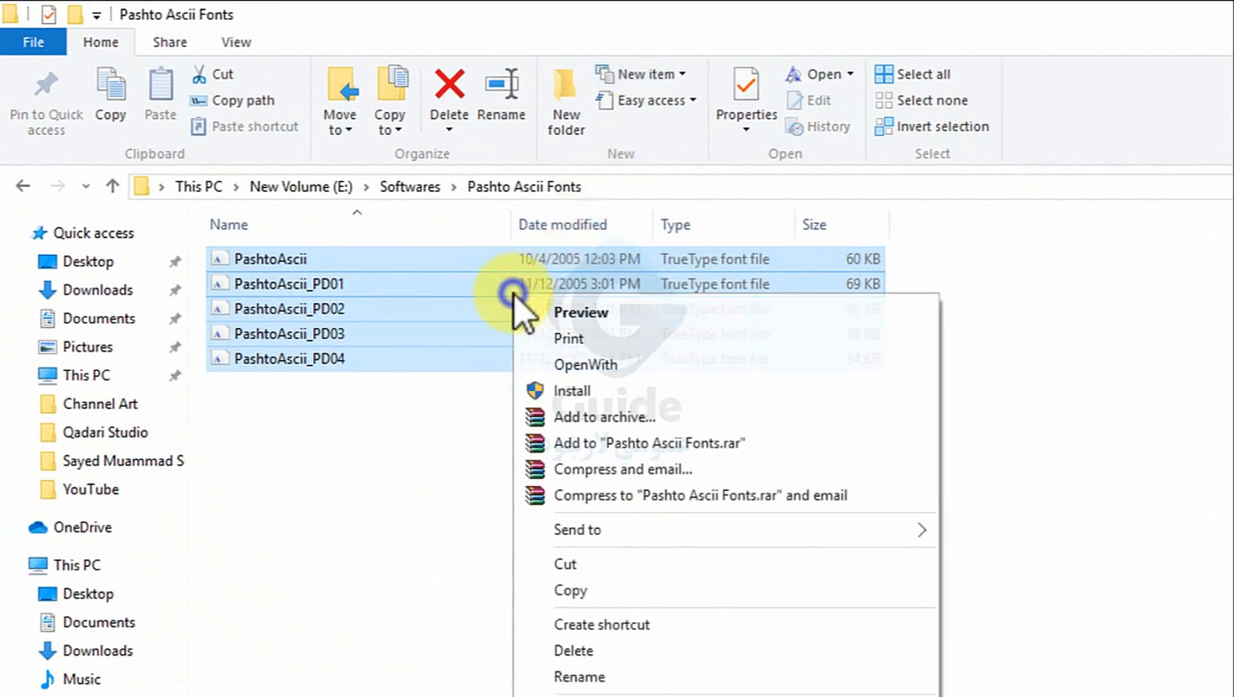
{"action": "left_click", "coordinate": [570, 392]}
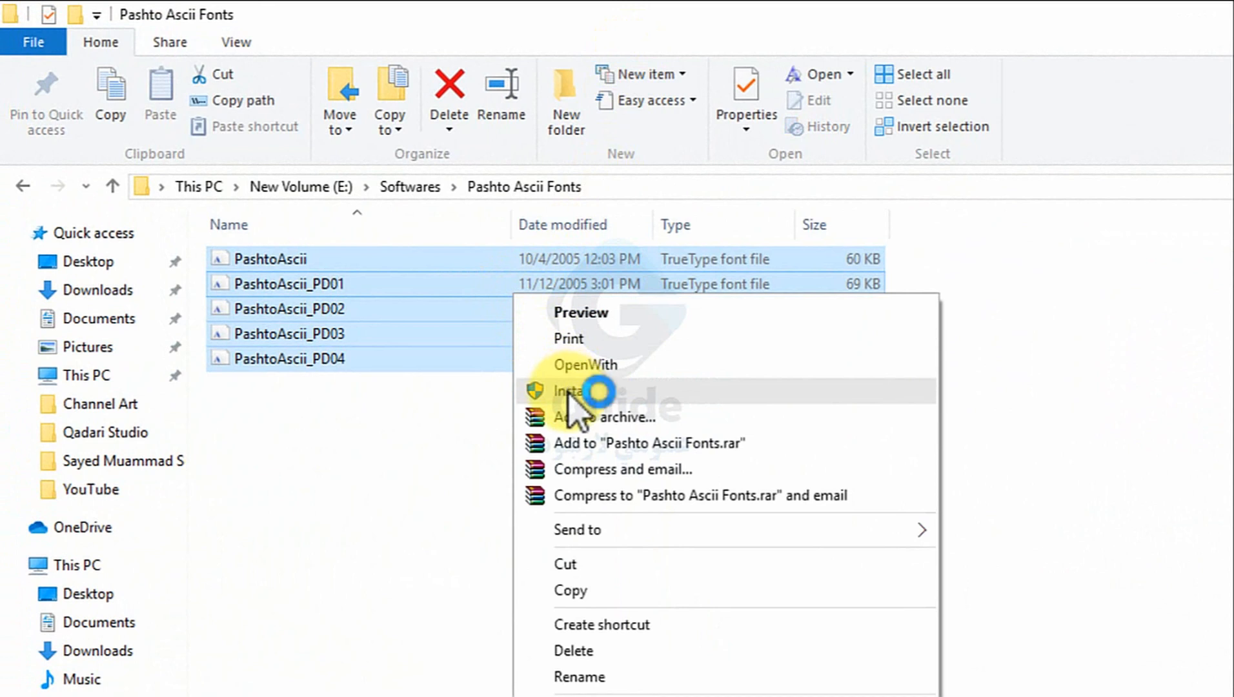
Try to add the five copied PashtoAscii font files through the Fonts folder in Control Panel, and close that window
{"action": "right_click", "coordinate": [337, 284]}
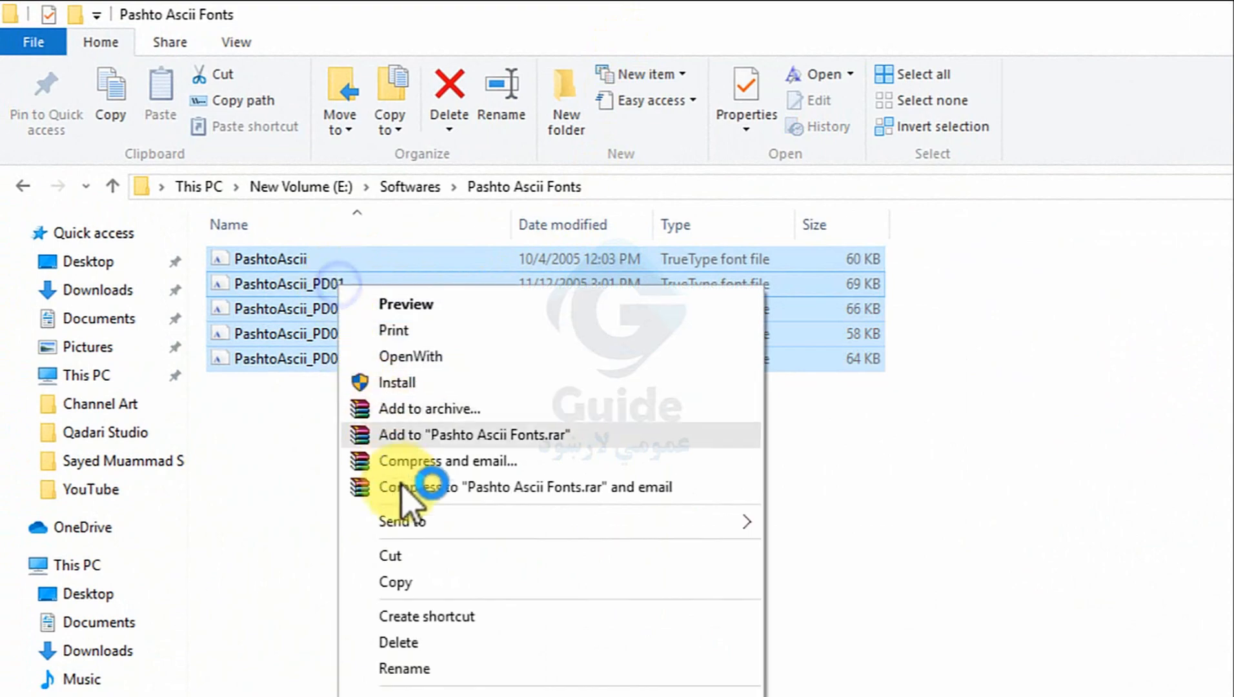
{"action": "left_click", "coordinate": [431, 583]}
{"action": "left_click", "coordinate": [14, 684]}
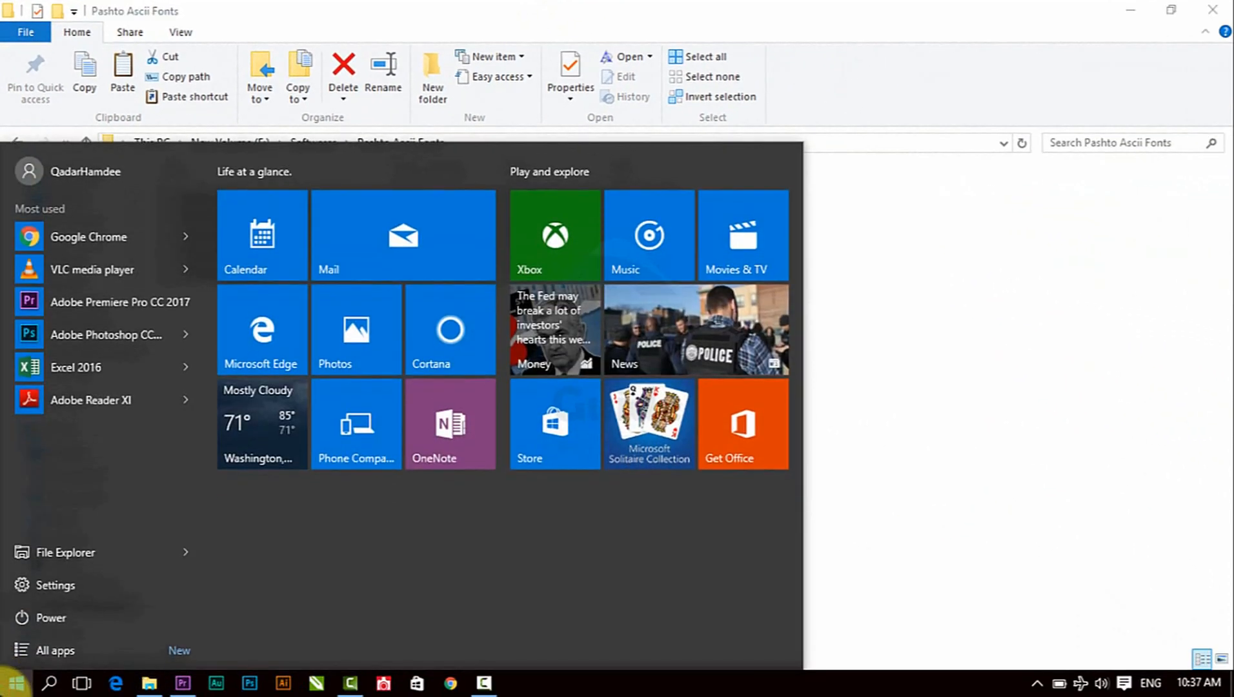
{"action": "type", "text": "dontrol"}
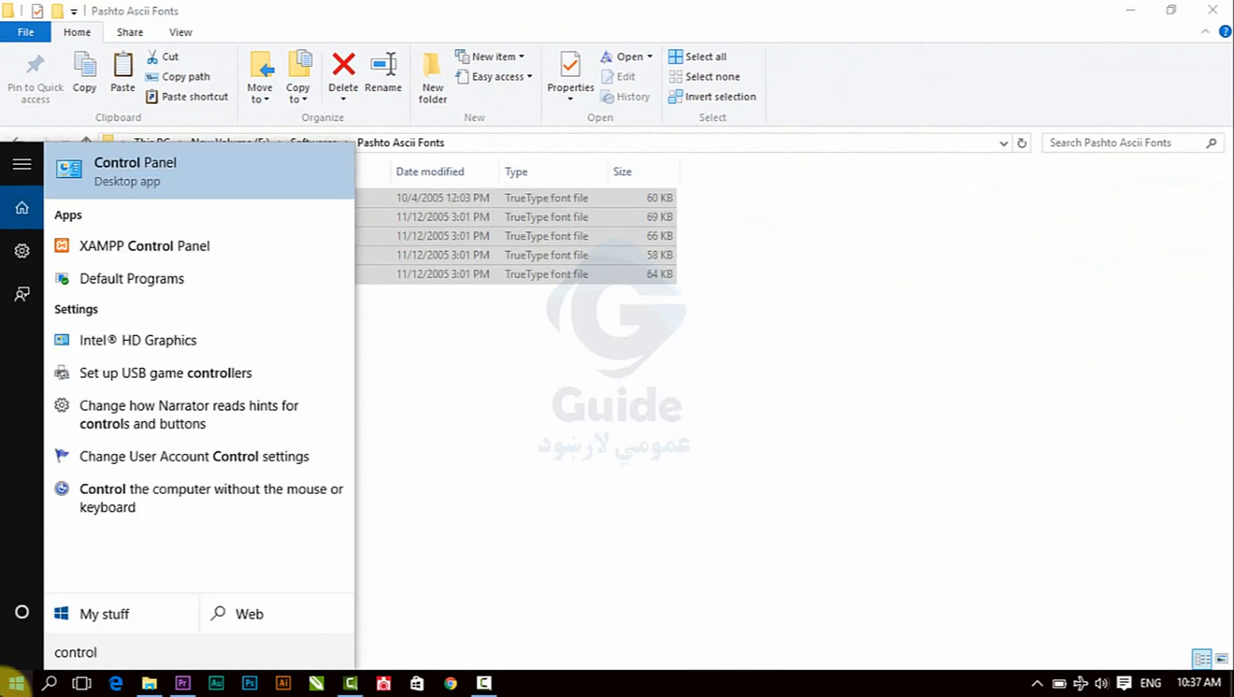
{"action": "key", "text": "Return"}
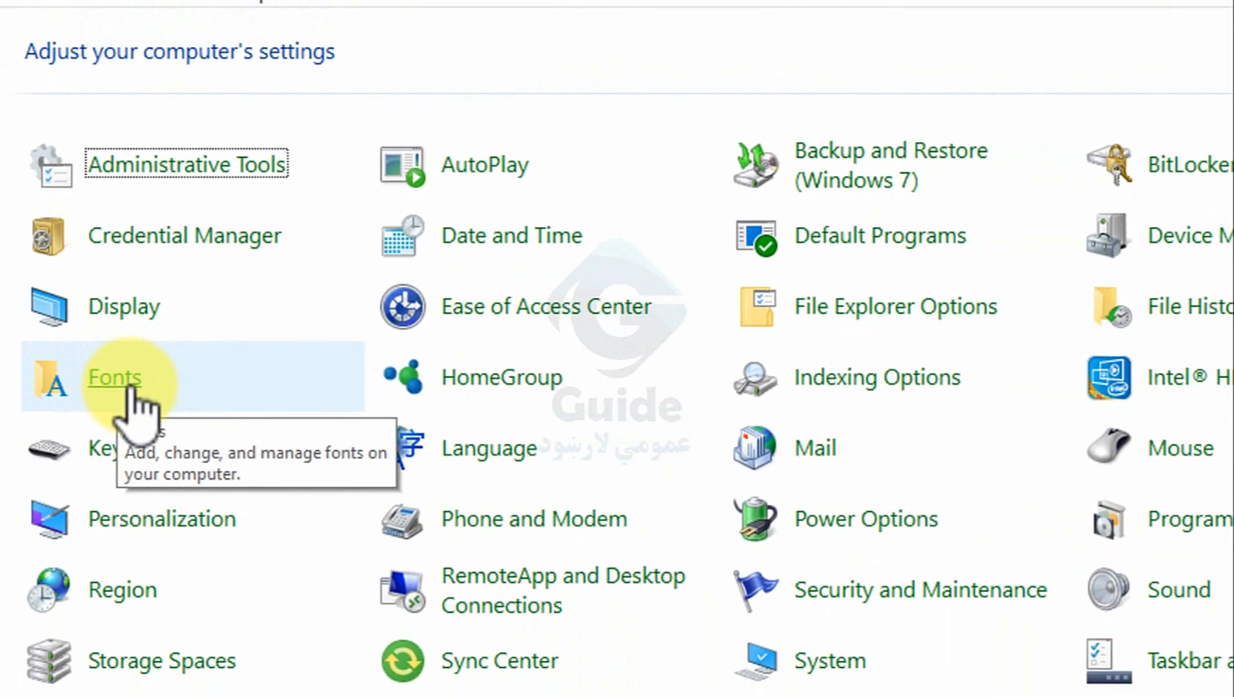
{"action": "left_click", "coordinate": [130, 386]}
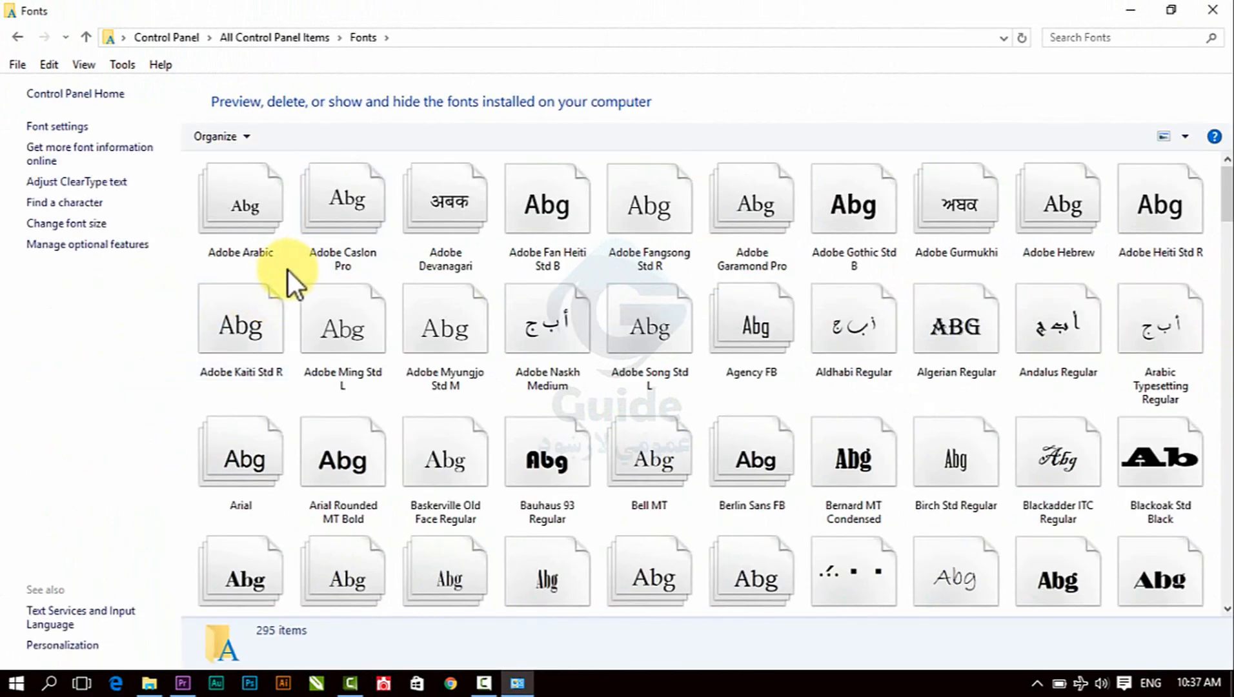
{"action": "right_click", "coordinate": [288, 272]}
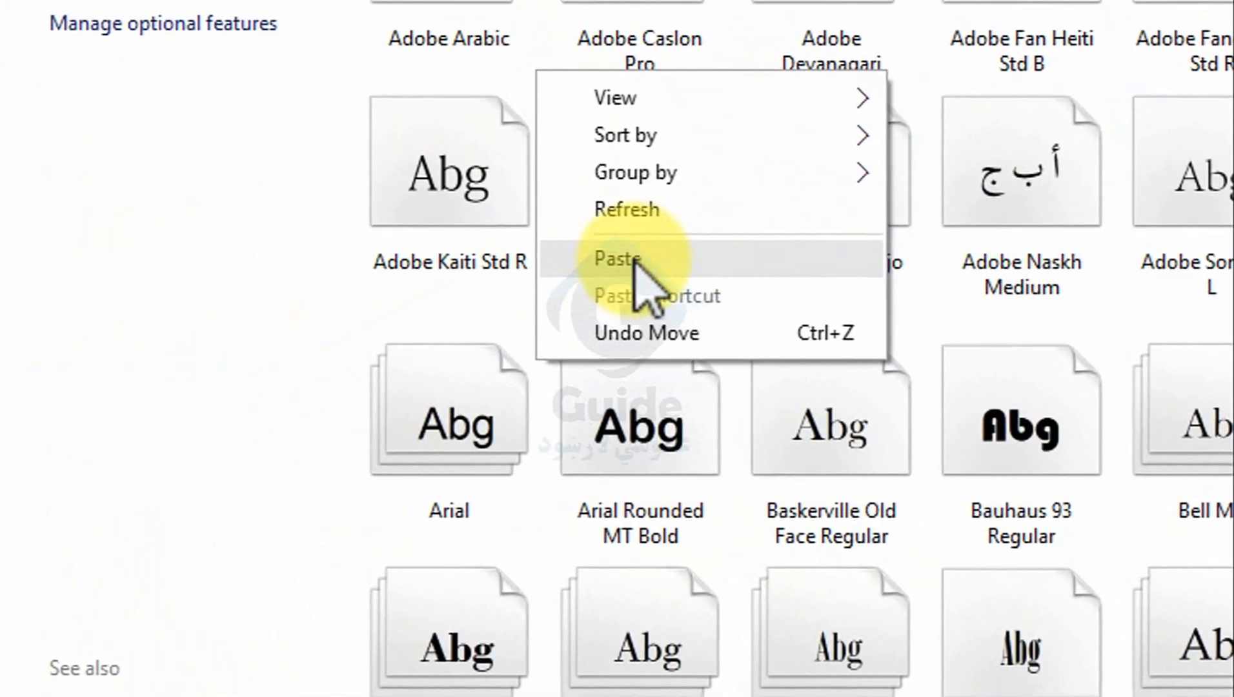
{"action": "left_click", "coordinate": [488, 316]}
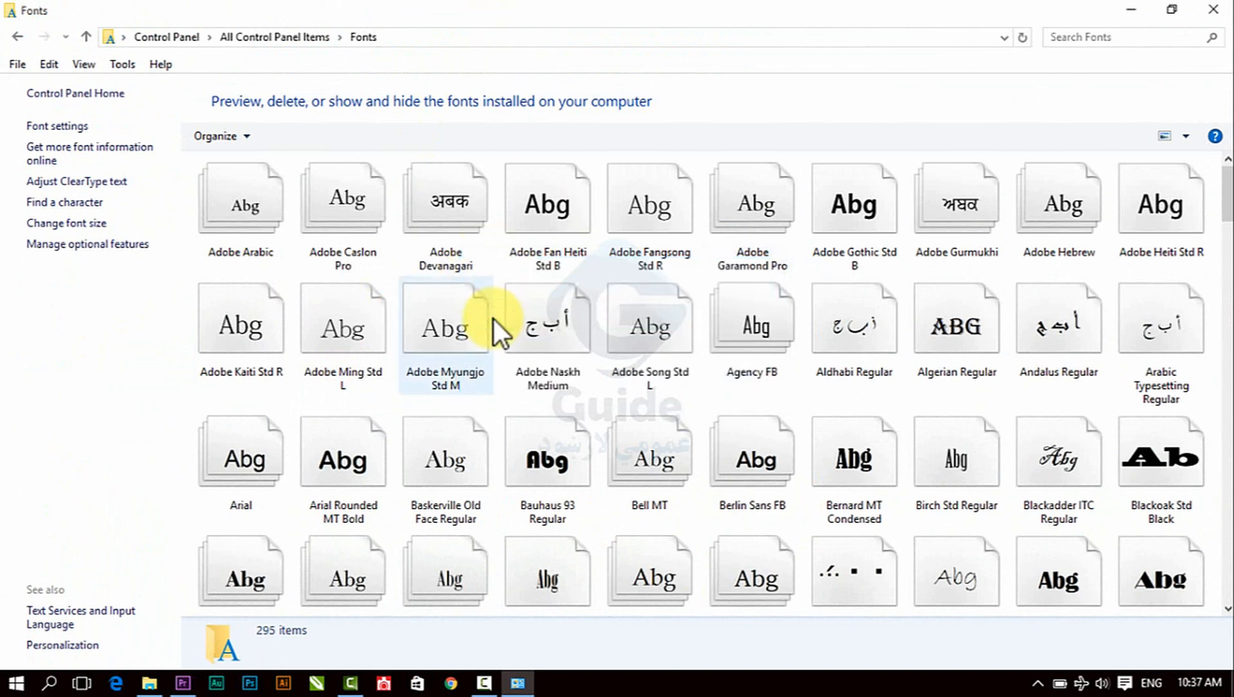
{"action": "left_click", "coordinate": [1214, 9]}
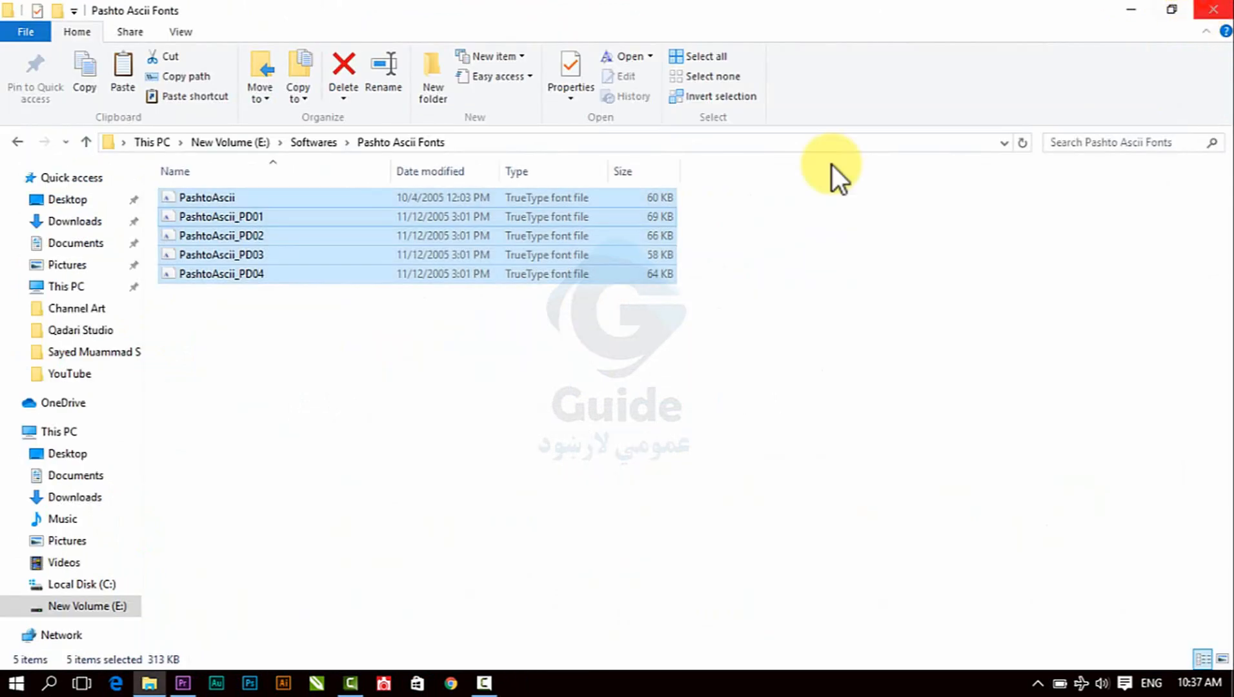
Deselect the font files and close the Pashto Ascii Fonts folder window
{"action": "right_click", "coordinate": [313, 207]}
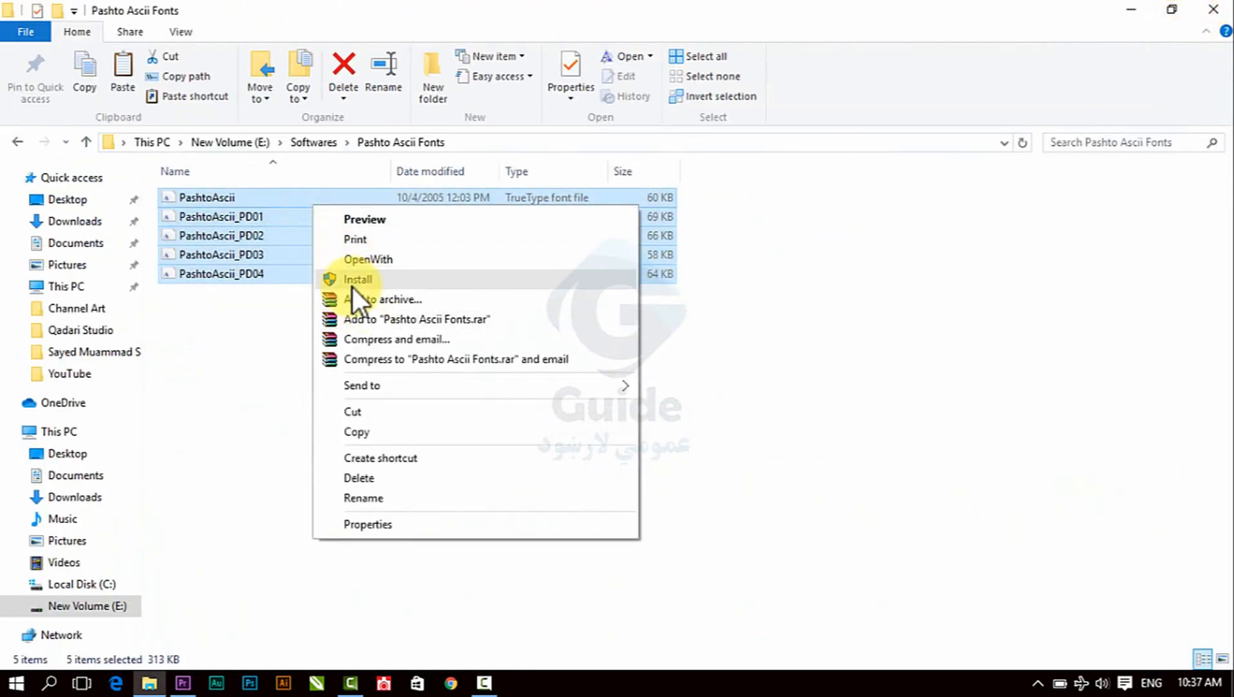
{"action": "left_click", "coordinate": [197, 382]}
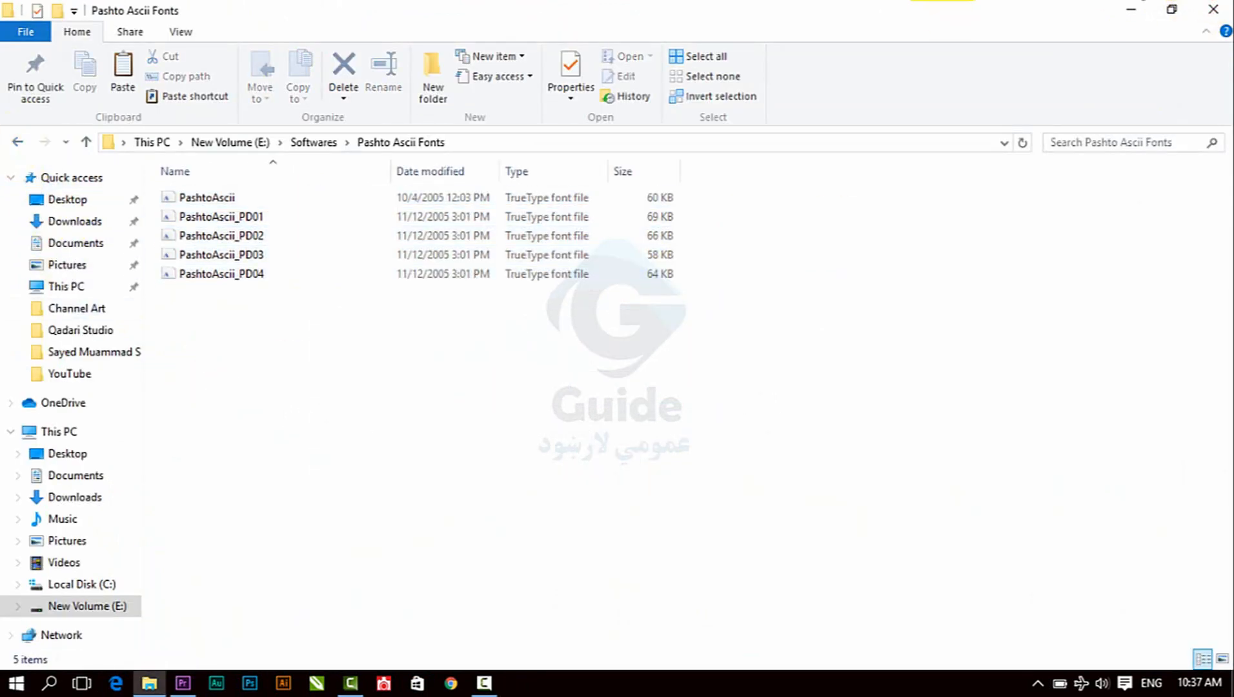
{"action": "left_click", "coordinate": [1214, 9]}
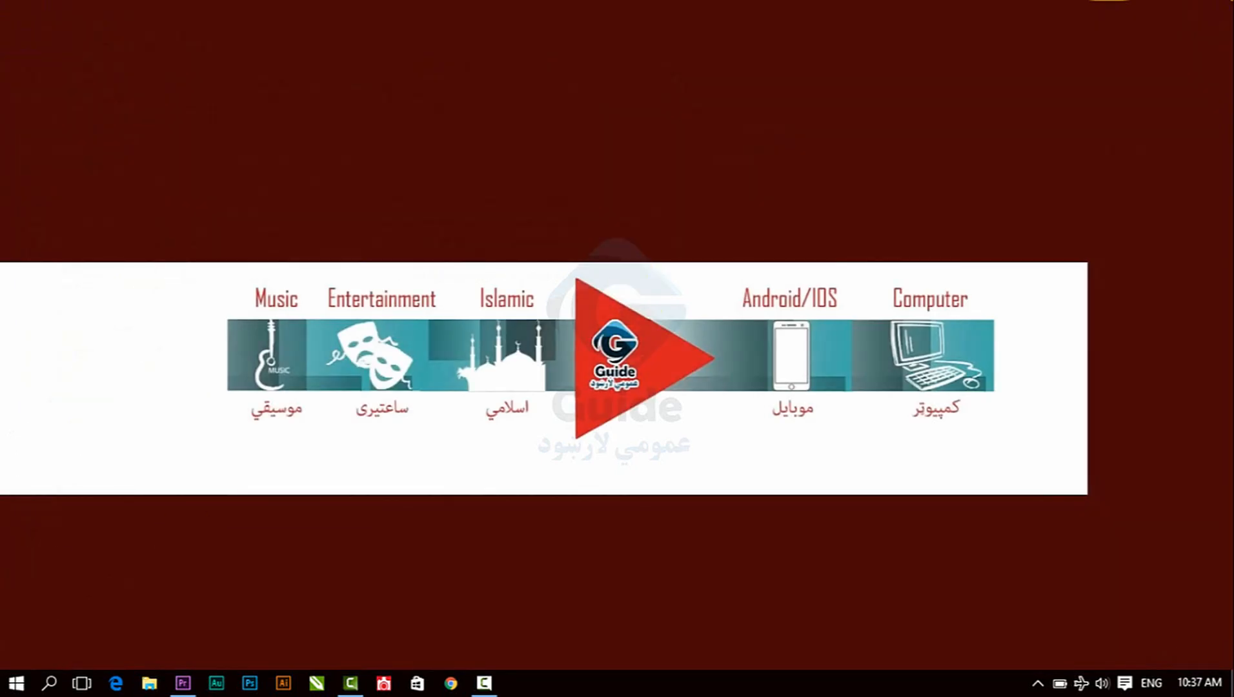
Find and launch Pashto Ascii v3.0, and place the cursor in its Unicode Pashto writing area
{"action": "left_click", "coordinate": [17, 683]}
{"action": "type", "text": "pas"}
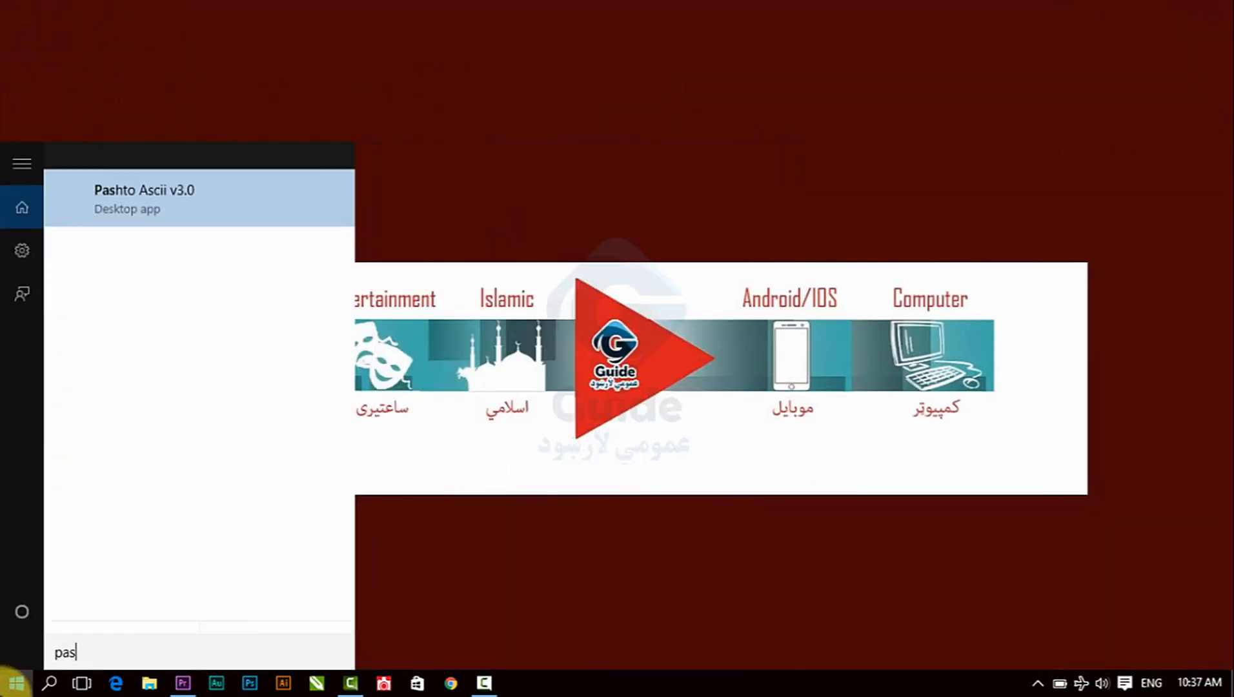
{"action": "type", "text": "h"}
{"action": "key", "text": "Return"}
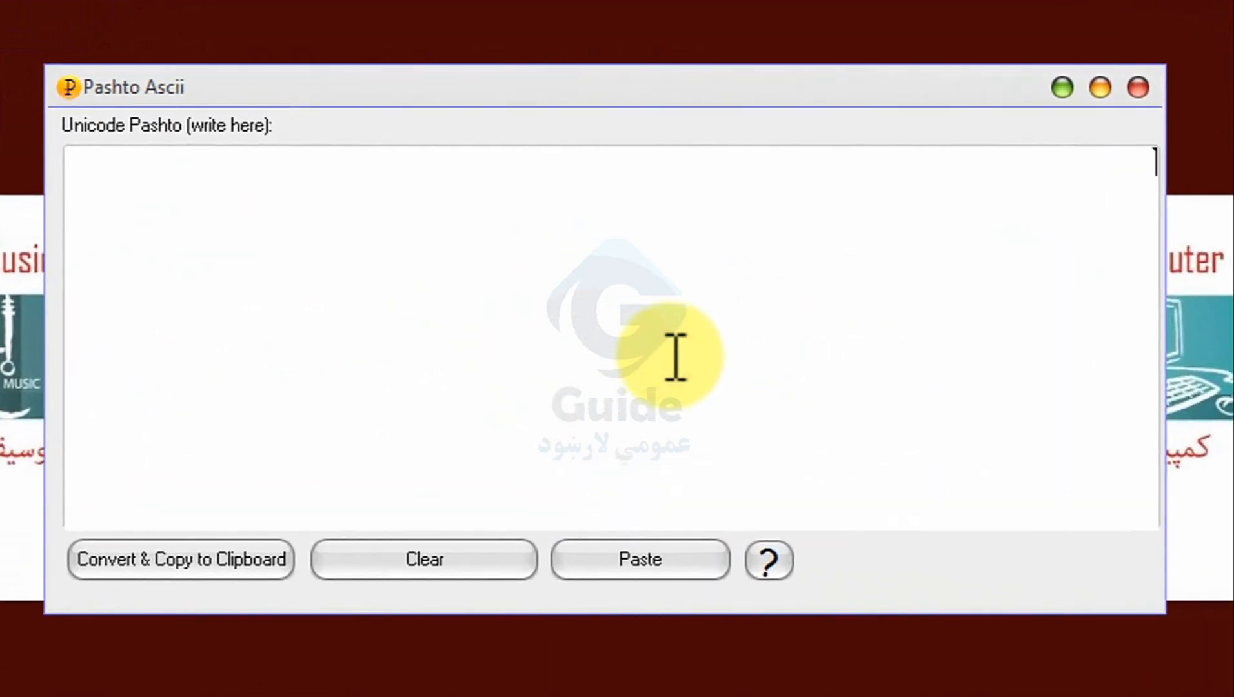
{"action": "left_click", "coordinate": [676, 357]}
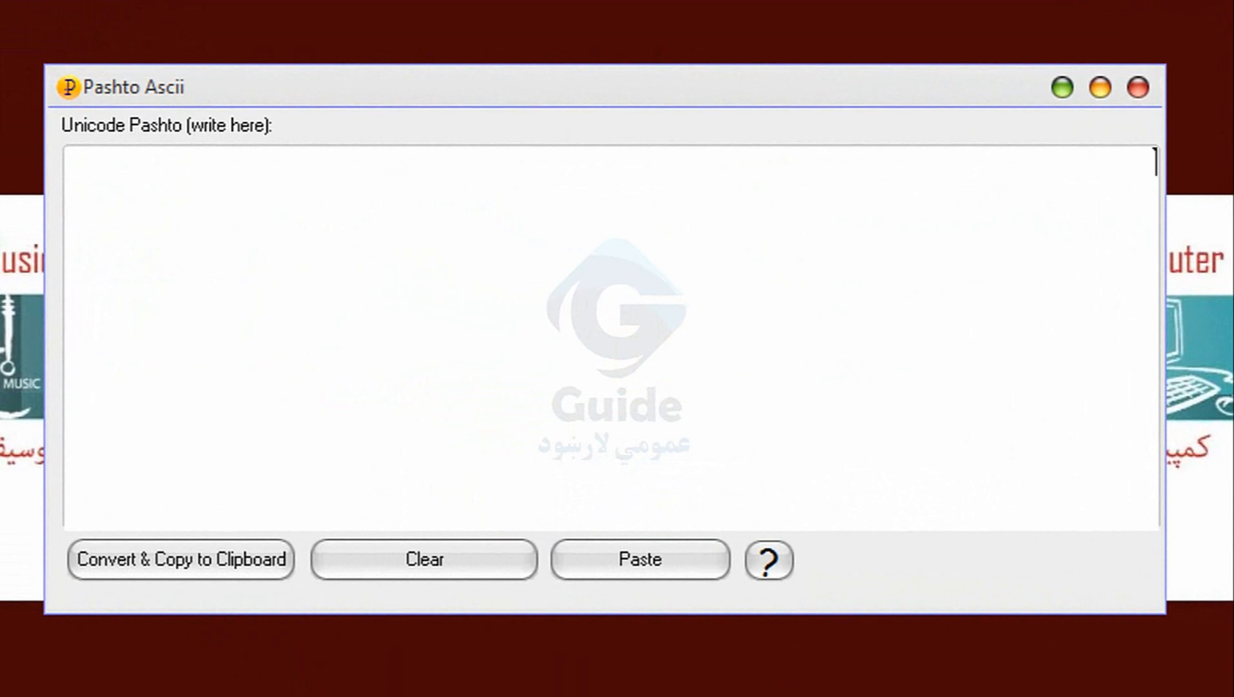
{"action": "left_click", "coordinate": [690, 237]}
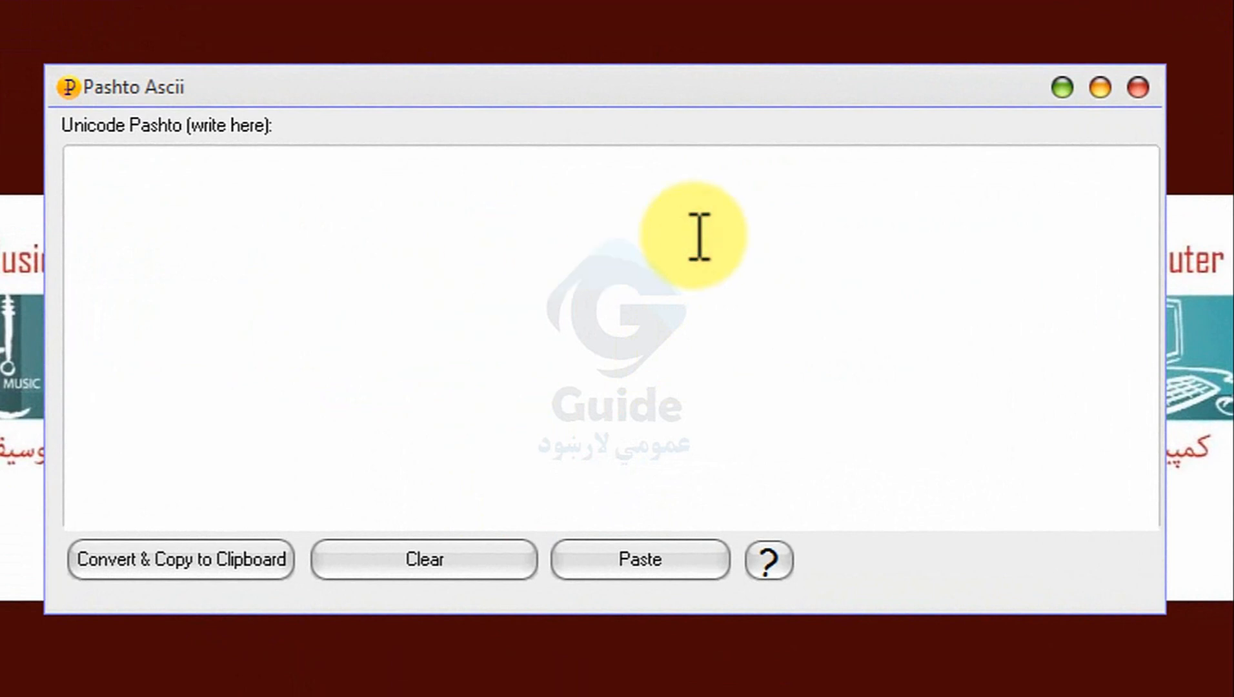
{"action": "left_click", "coordinate": [634, 470]}
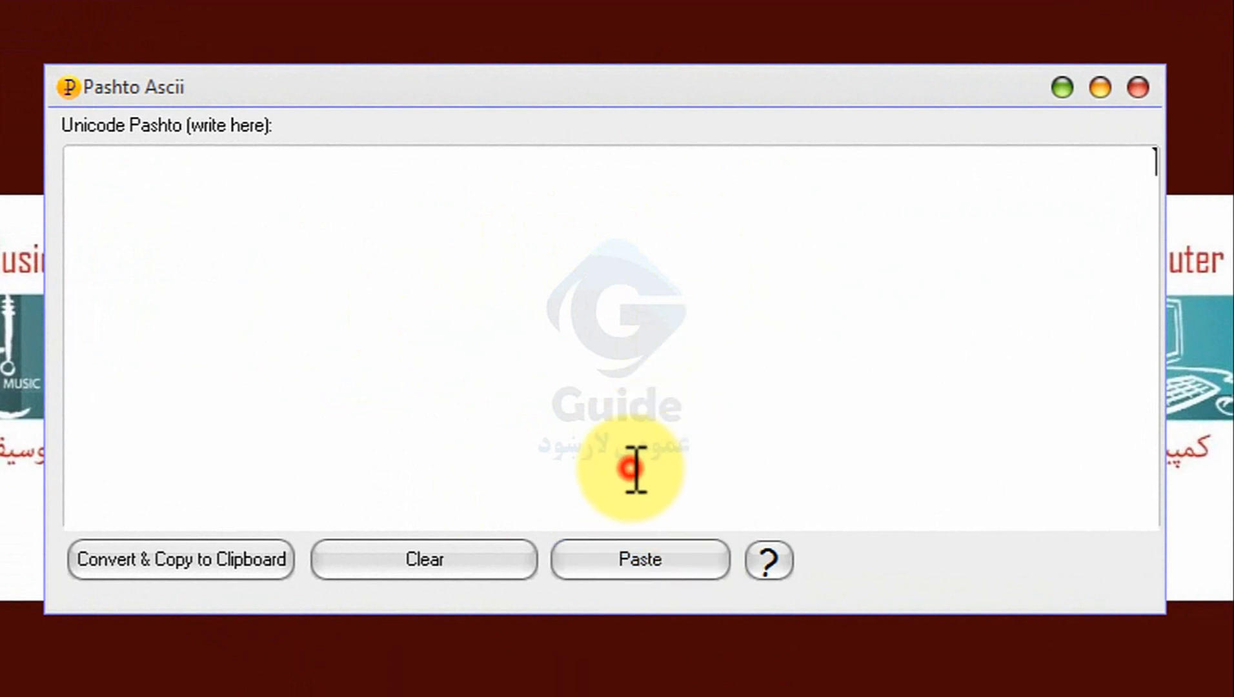
Write two Pashto lines in the writing area: "زه له افغانستان سره مینه لرم" and "زه له افغانستان سره ځانګړې مینه لرم"
{"action": "type", "text": "زه له کن"}
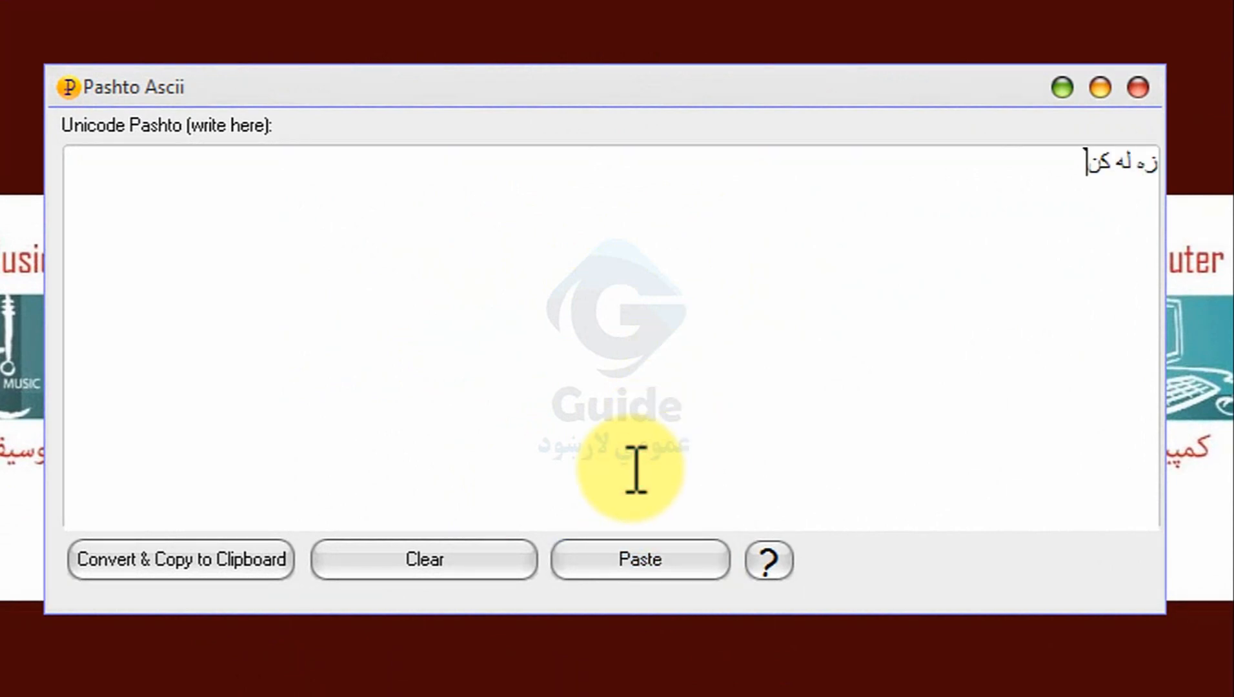
{"action": "key", "text": "BackSpace"}
{"action": "key", "text": "BackSpace"}
{"action": "type", "text": "افغانستان سره "}
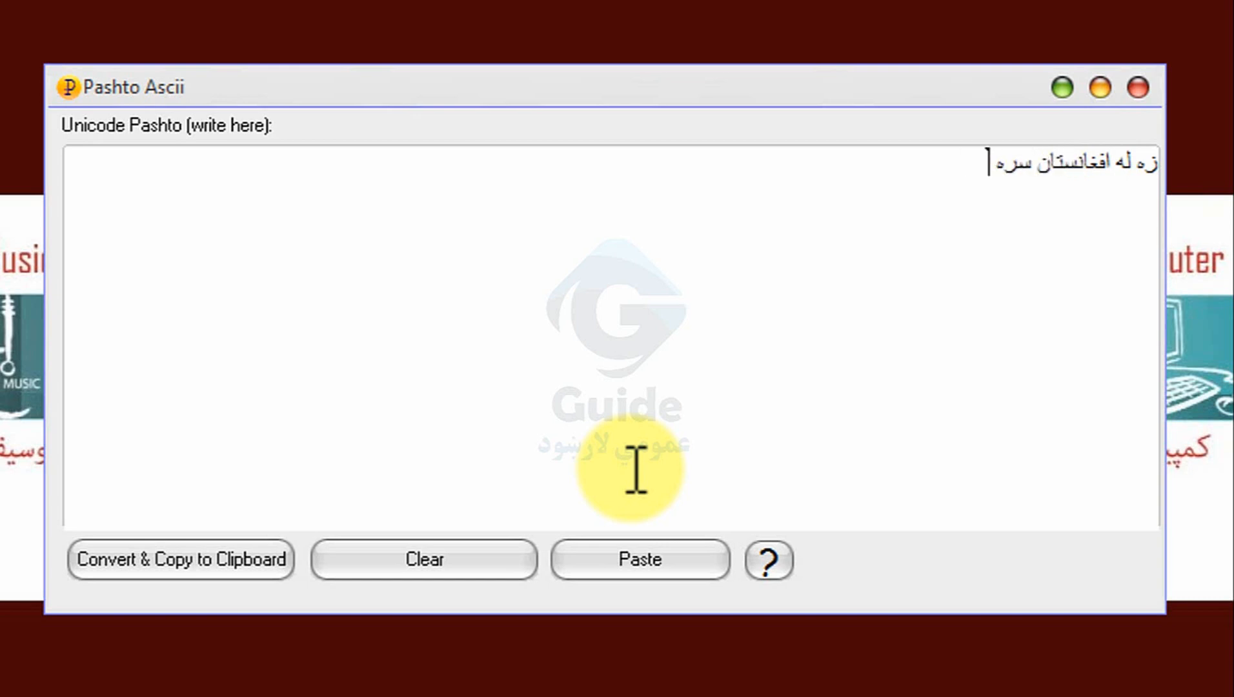
{"action": "type", "text": "مینه لرم"}
{"action": "key", "text": "ctrl+a"}
{"action": "key", "text": "BackSpace"}
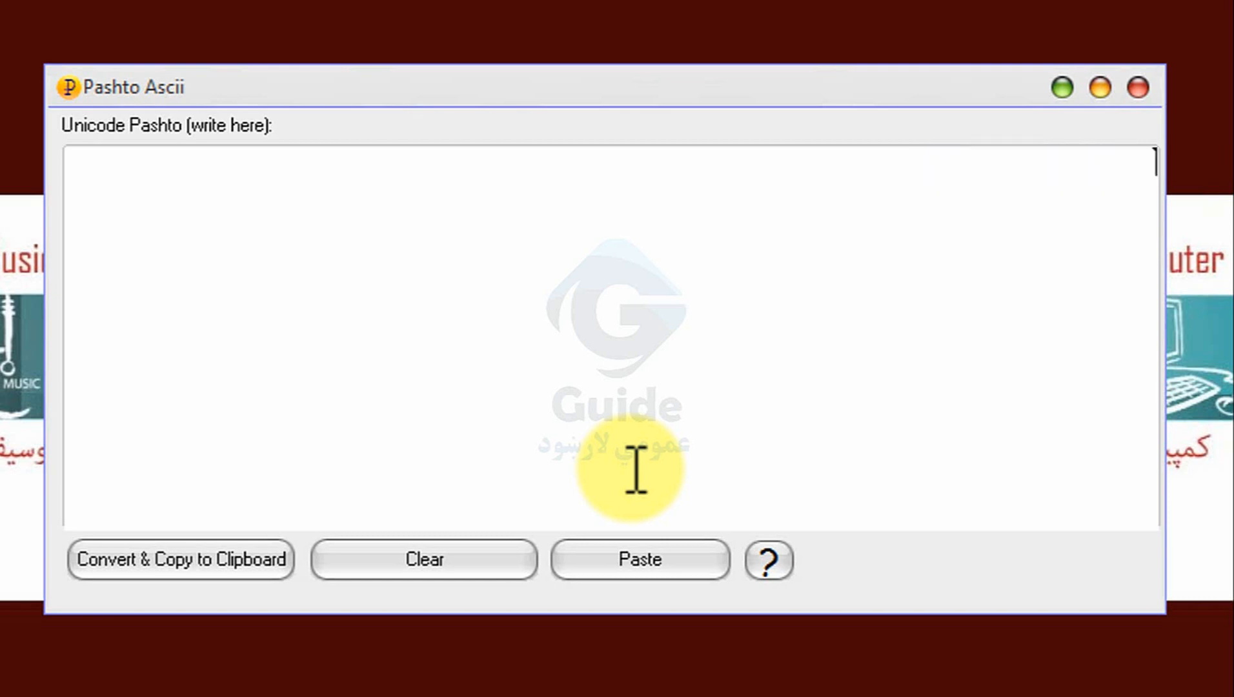
{"action": "key", "text": "ctrl+z"}
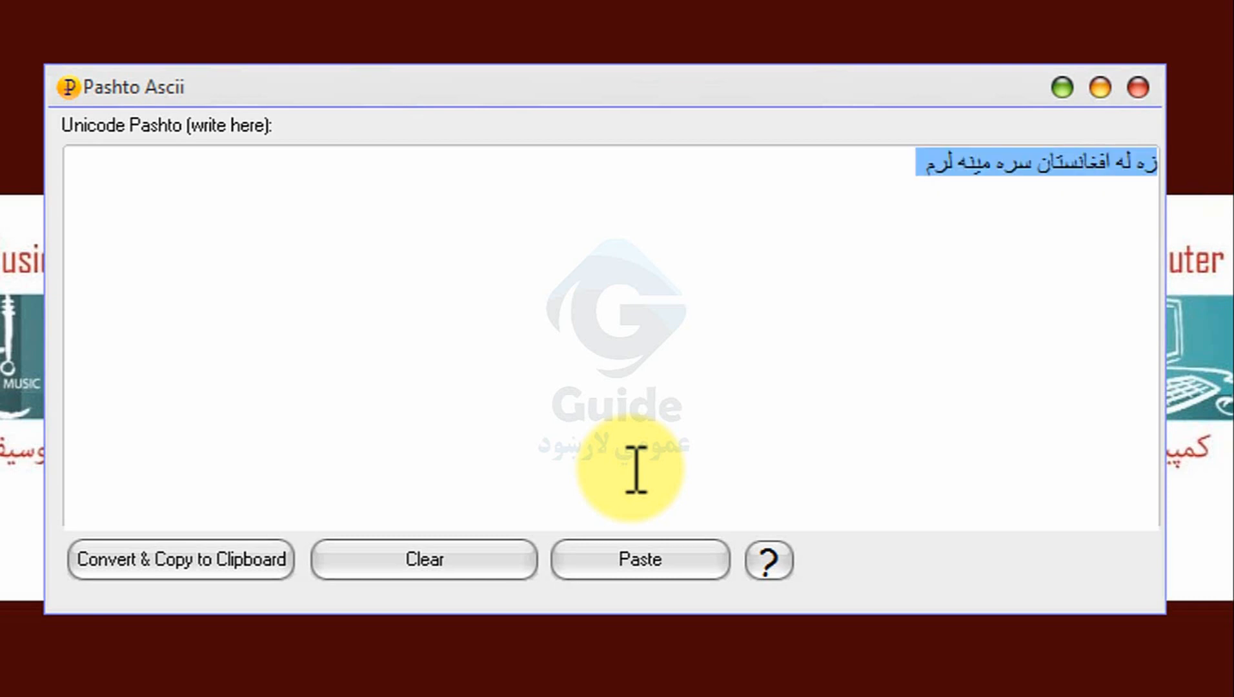
{"action": "left_click", "coordinate": [891, 193]}
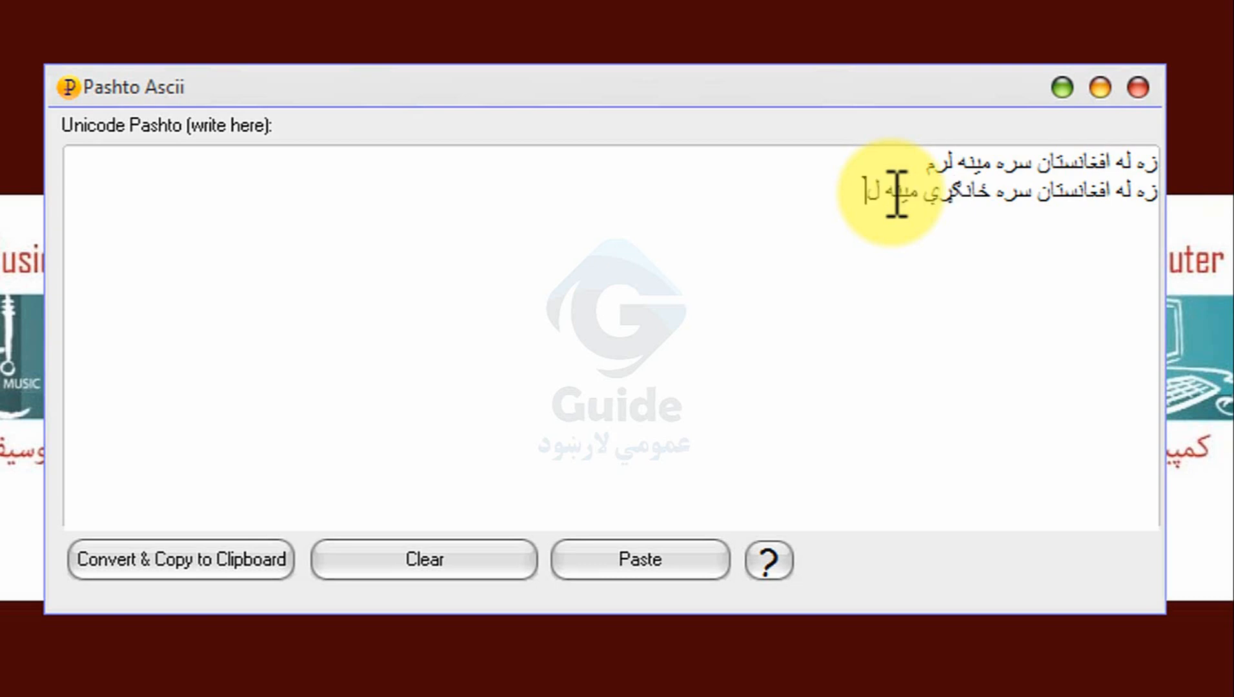
Convert the two Pashto lines from Unicode to Ascii, copy them to the clipboard, and dismiss the confirmation
{"action": "key", "text": "ctrl+a"}
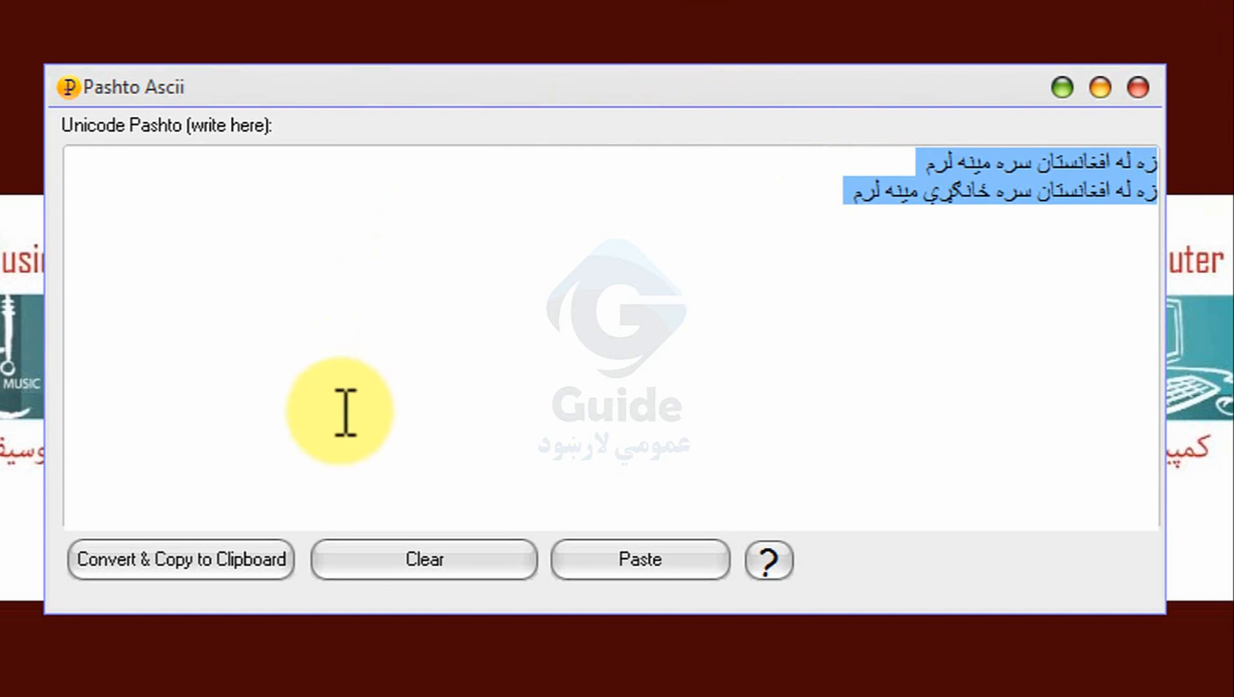
{"action": "left_click", "coordinate": [187, 574]}
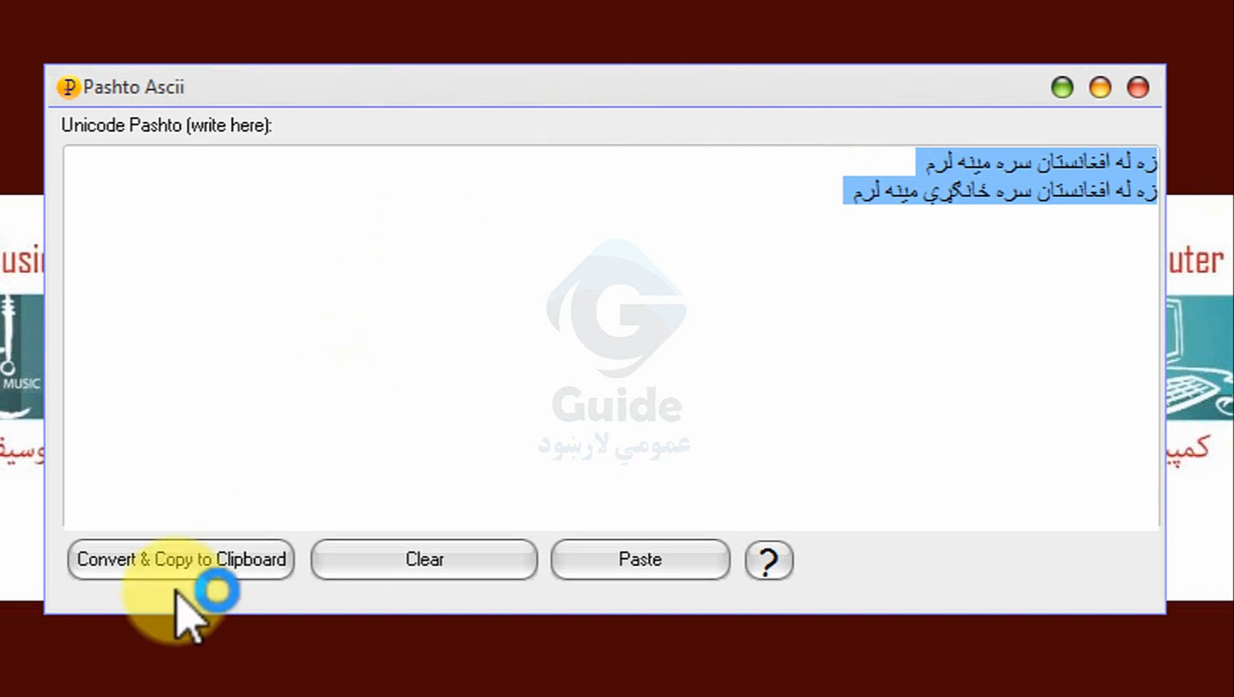
{"action": "left_click", "coordinate": [196, 565]}
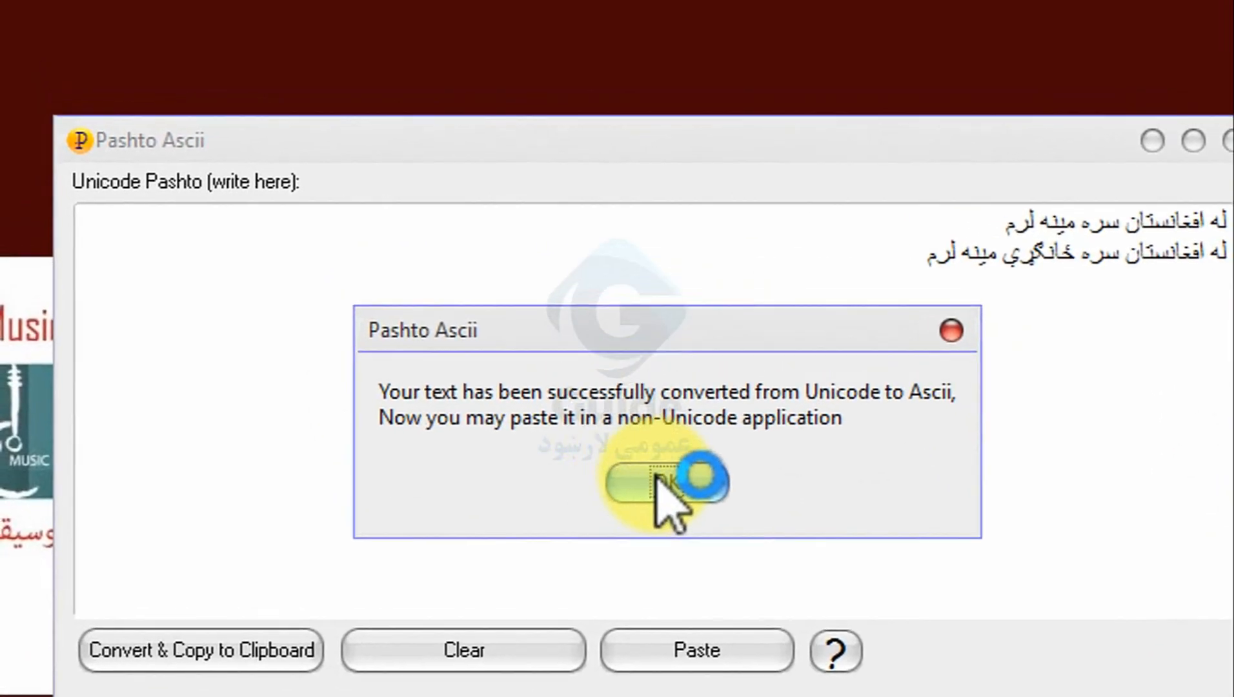
{"action": "left_click", "coordinate": [663, 480]}
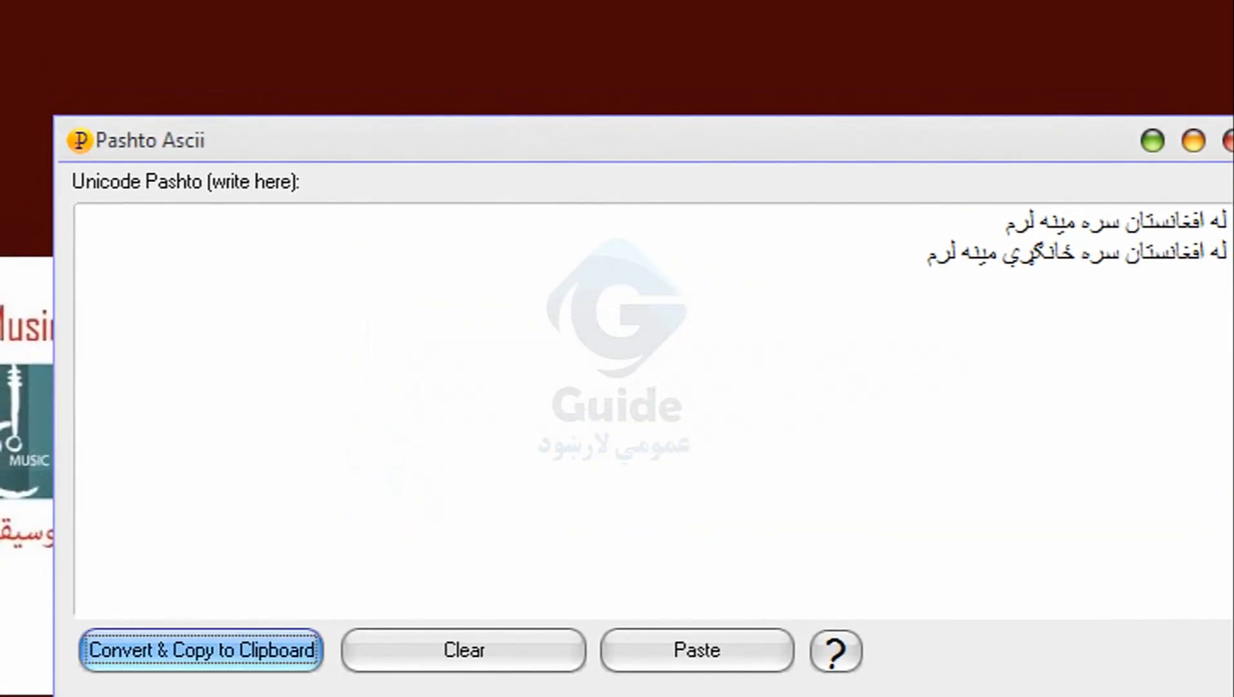
{"action": "key", "text": "alt+Tab"}
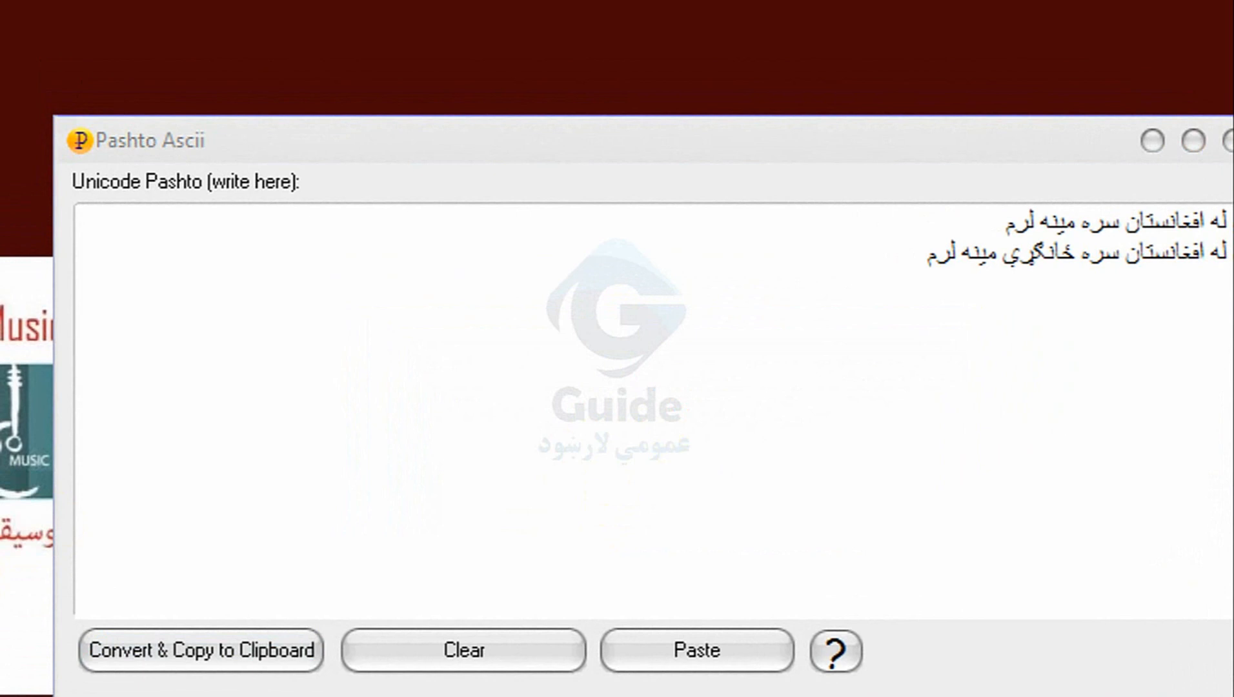
{"action": "key", "text": "alt+Tab"}
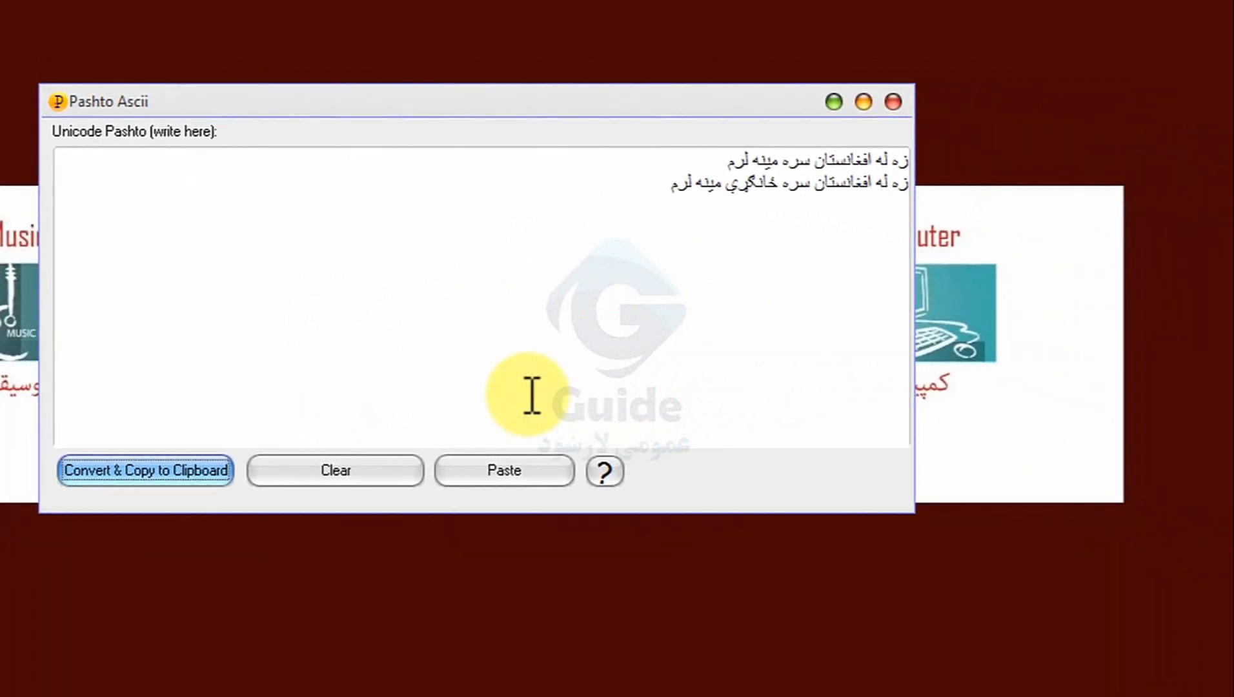
{"action": "left_click_drag", "start_coordinate": [644, 189], "coordinate": [849, 162]}
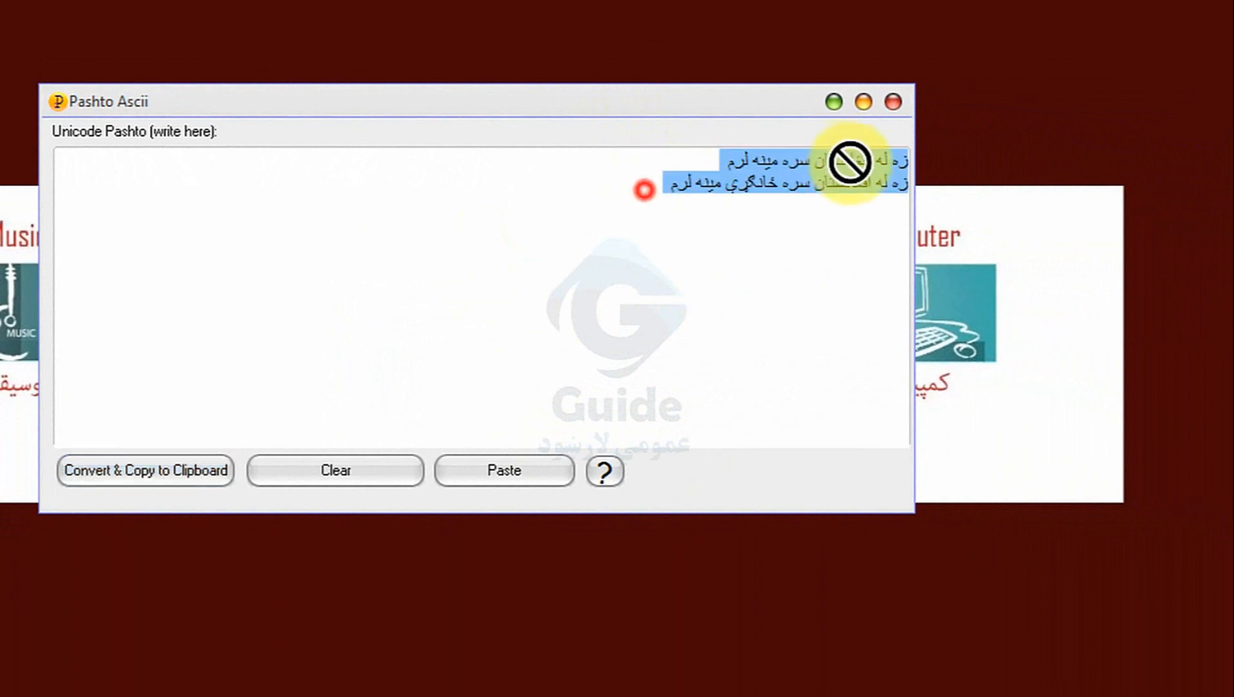
{"action": "left_click", "coordinate": [150, 478]}
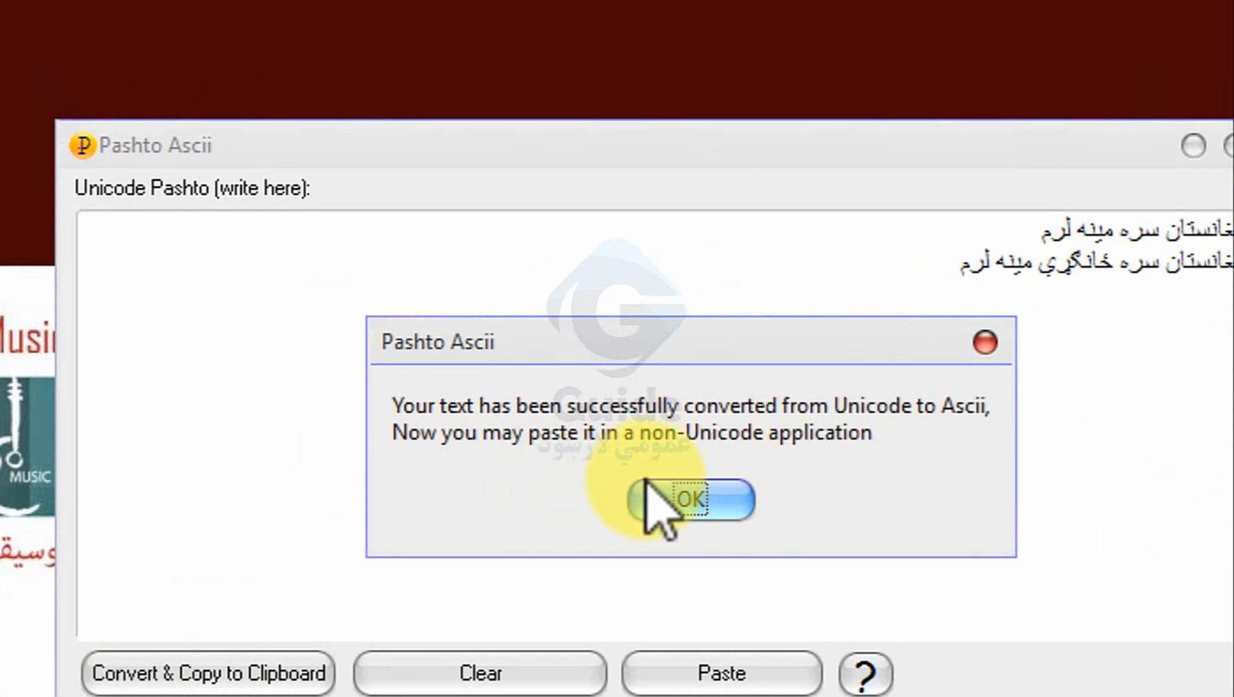
{"action": "left_click", "coordinate": [696, 503]}
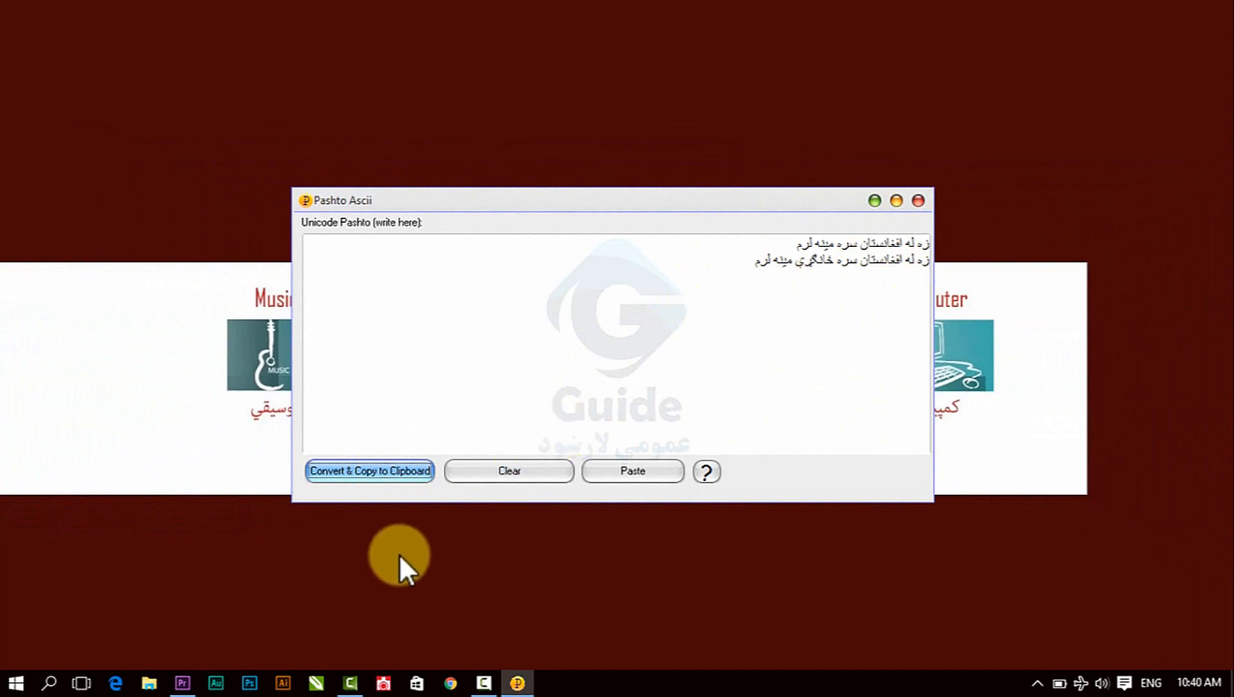
Switch to Adobe Premiere Pro and create a Default Still title named Title 02 at 1920 x 1080, 50.00 fps
{"action": "left_click", "coordinate": [182, 683]}
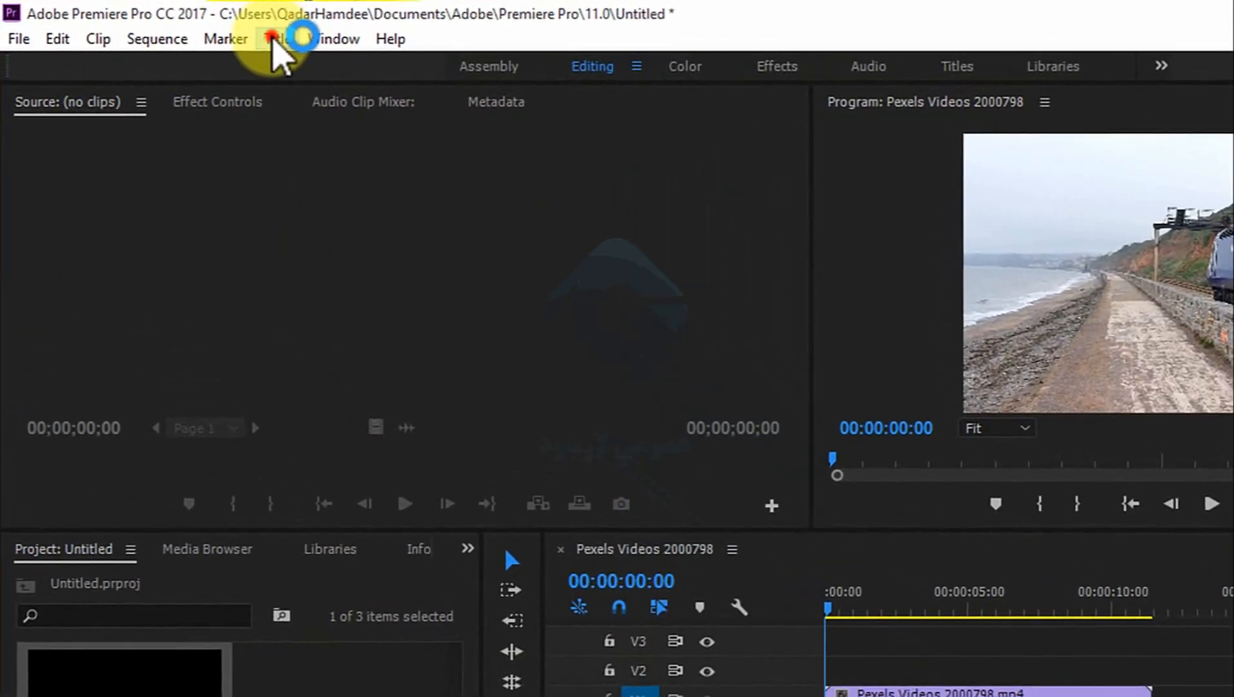
{"action": "left_click", "coordinate": [213, 30]}
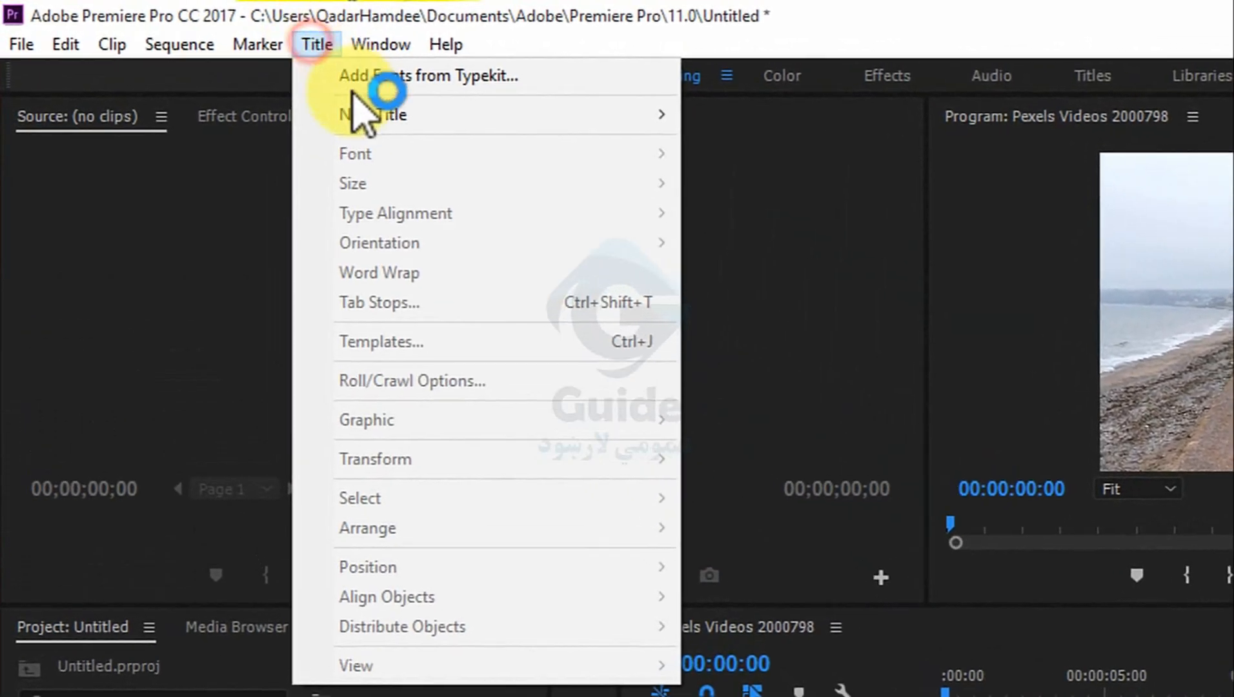
{"action": "left_click", "coordinate": [243, 71]}
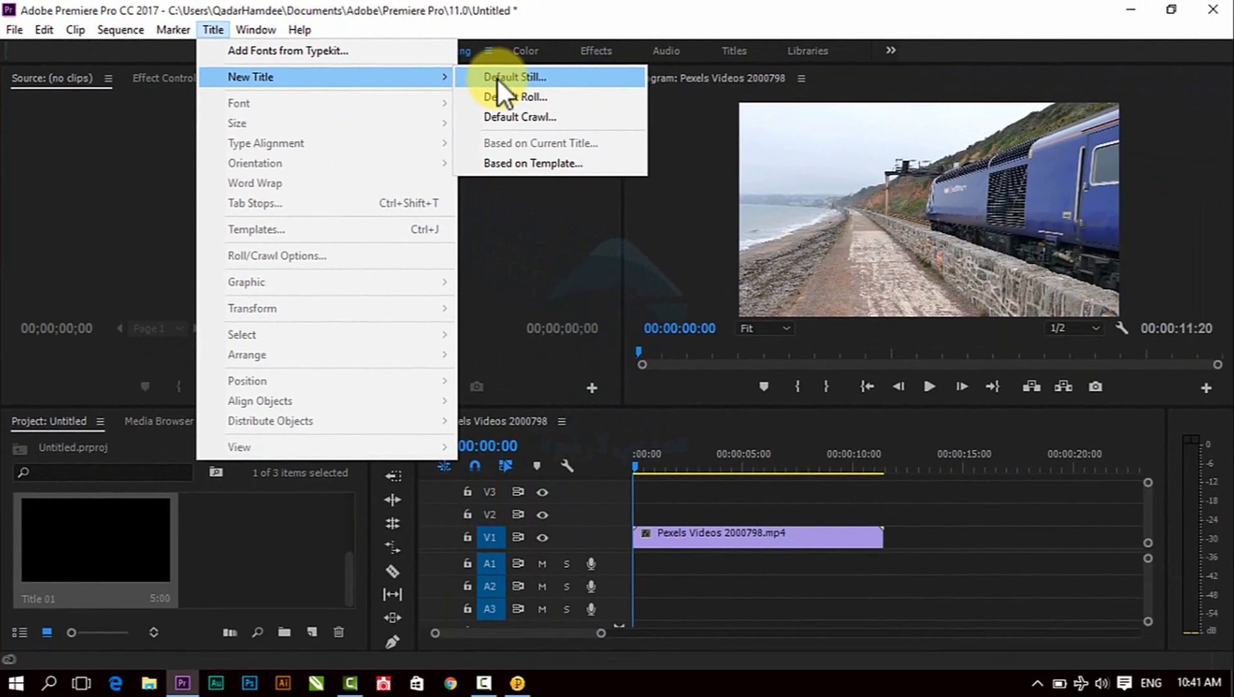
{"action": "left_click", "coordinate": [845, 127]}
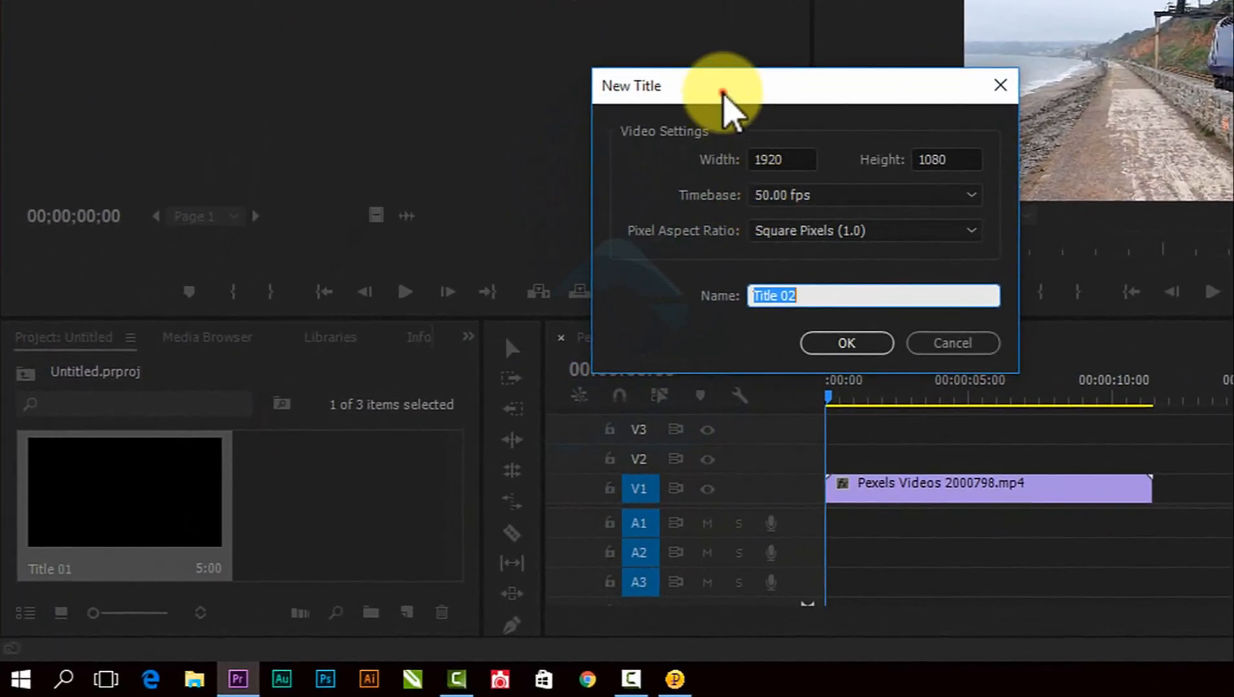
{"action": "left_click", "coordinate": [739, 310]}
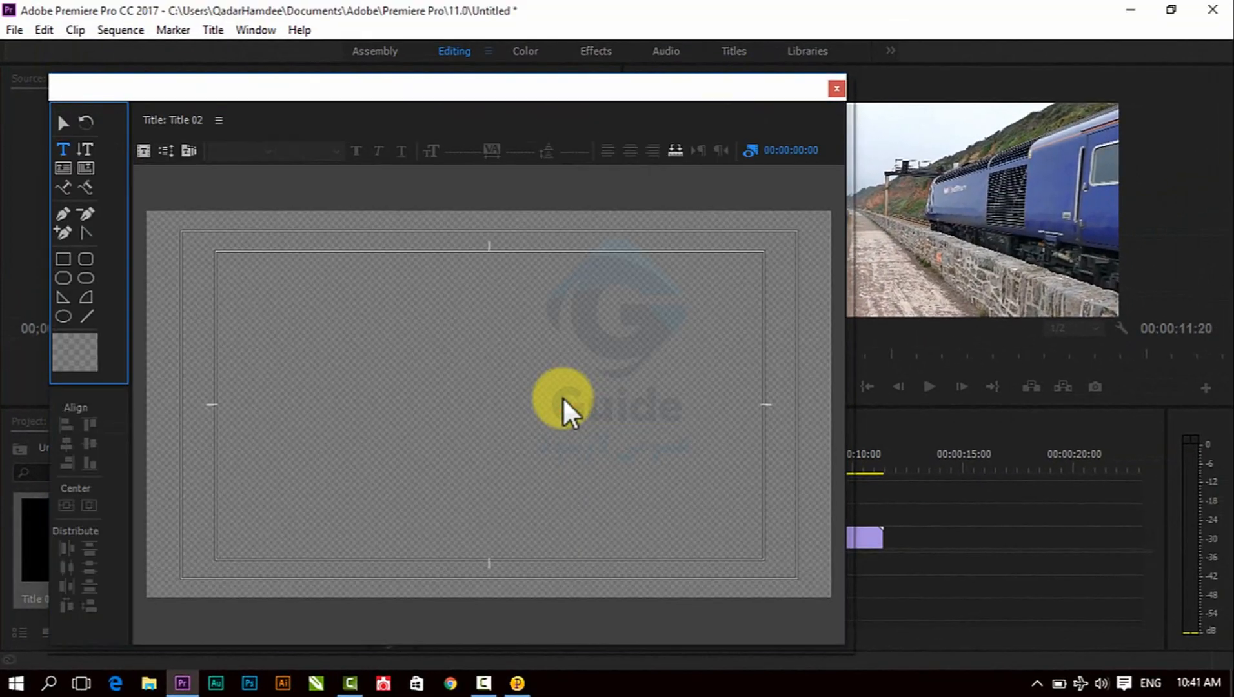
Paste the converted text onto the title canvas and move it to about X 1060, Y 709
{"action": "left_click", "coordinate": [400, 374]}
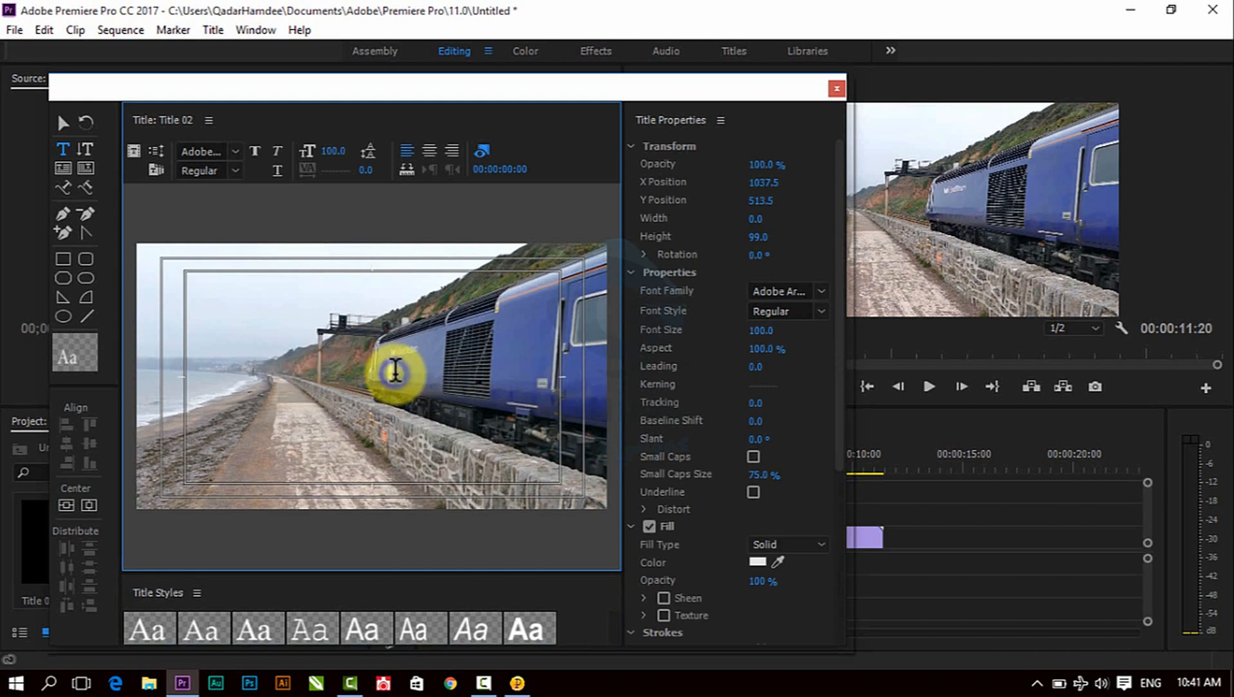
{"action": "right_click", "coordinate": [394, 373]}
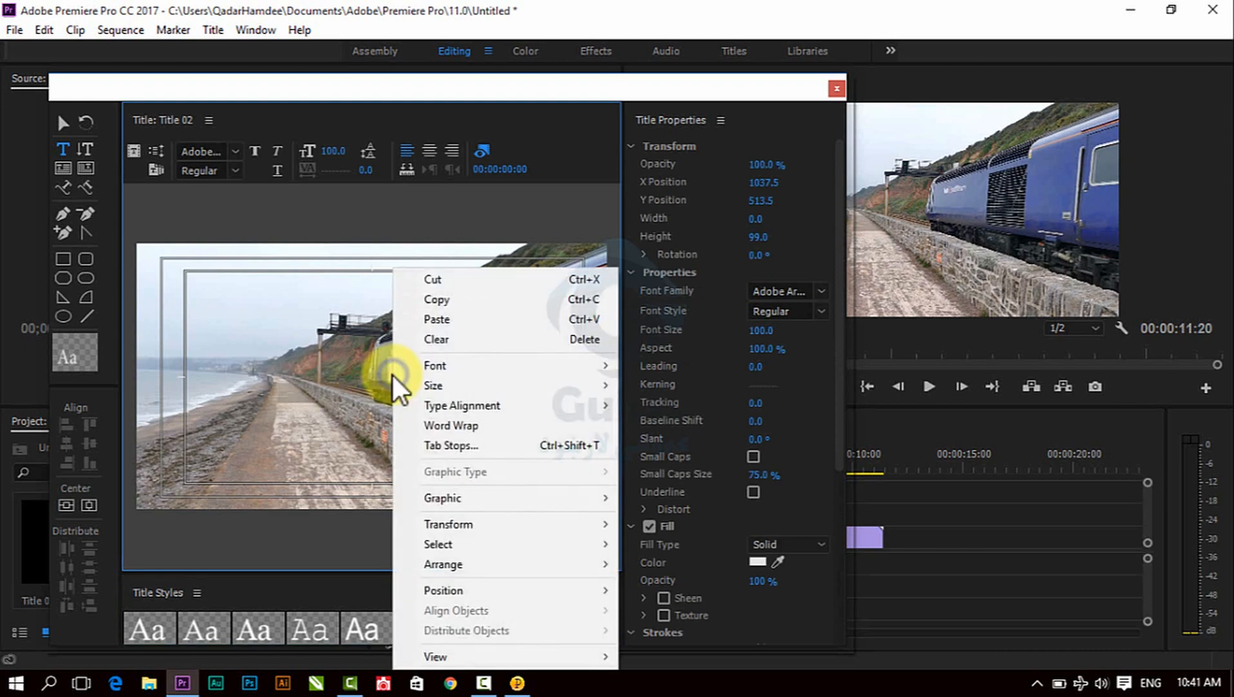
{"action": "left_click", "coordinate": [445, 321]}
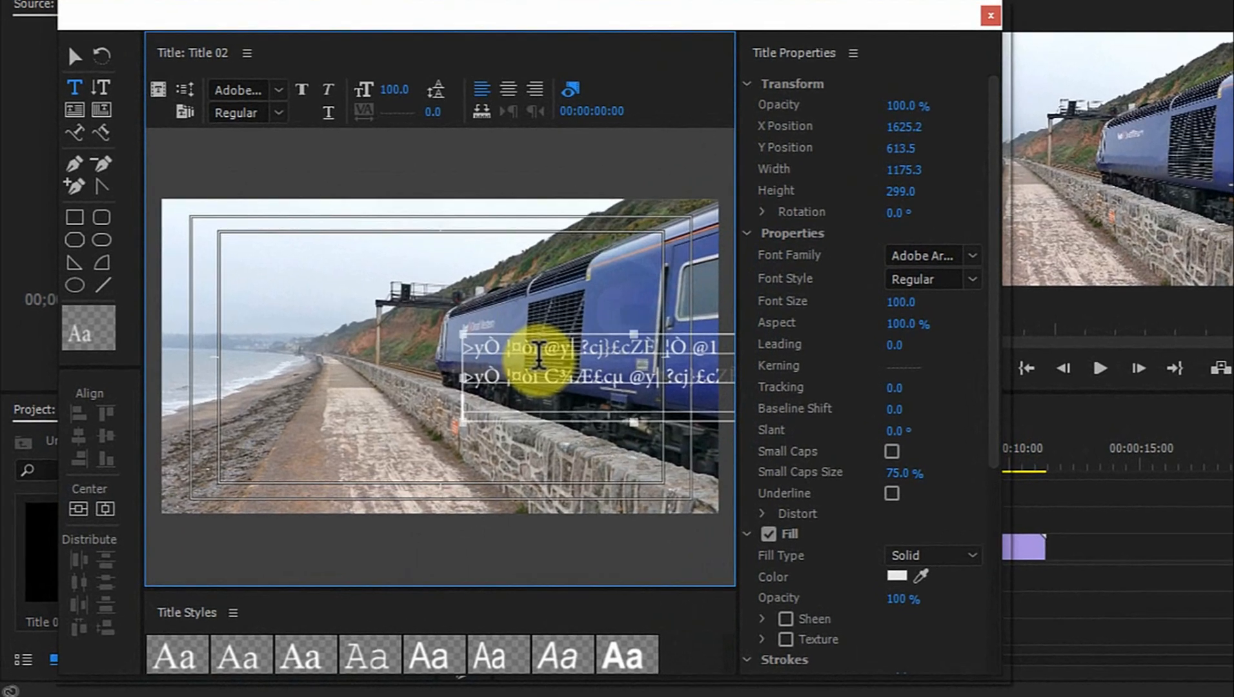
{"action": "key", "text": "ctrl+a"}
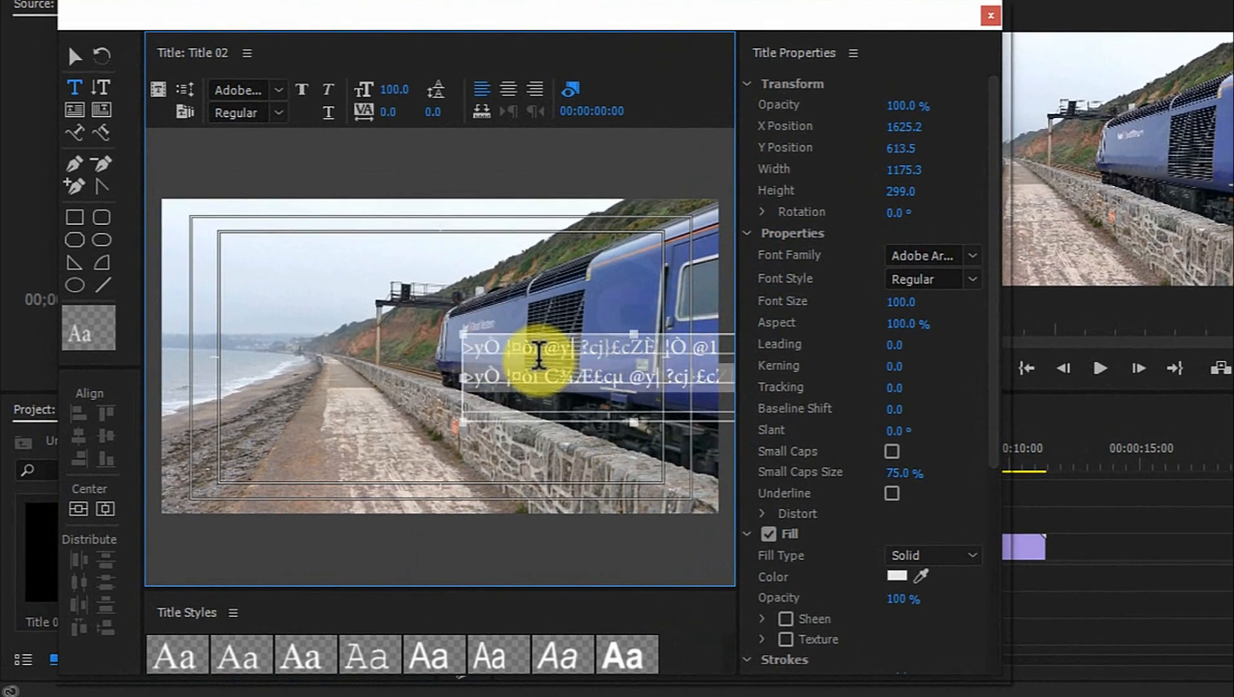
{"action": "left_click", "coordinate": [75, 57]}
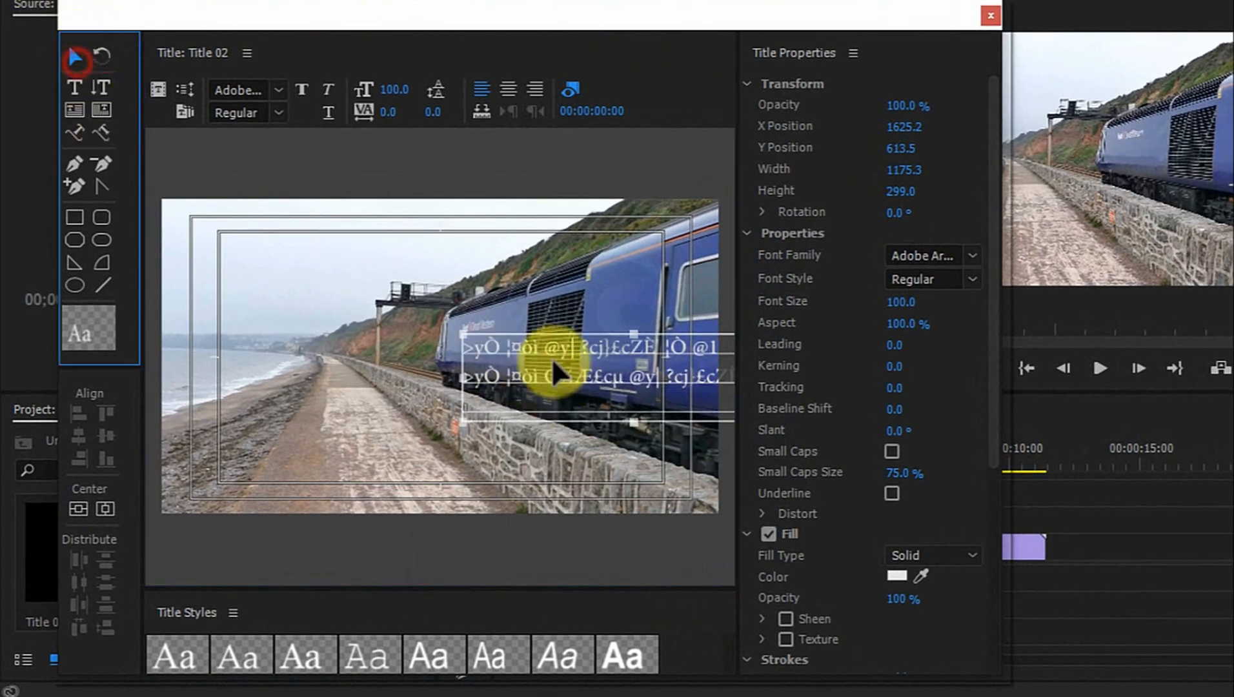
{"action": "left_click", "coordinate": [552, 356]}
{"action": "left_click_drag", "start_coordinate": [429, 362], "coordinate": [389, 383]}
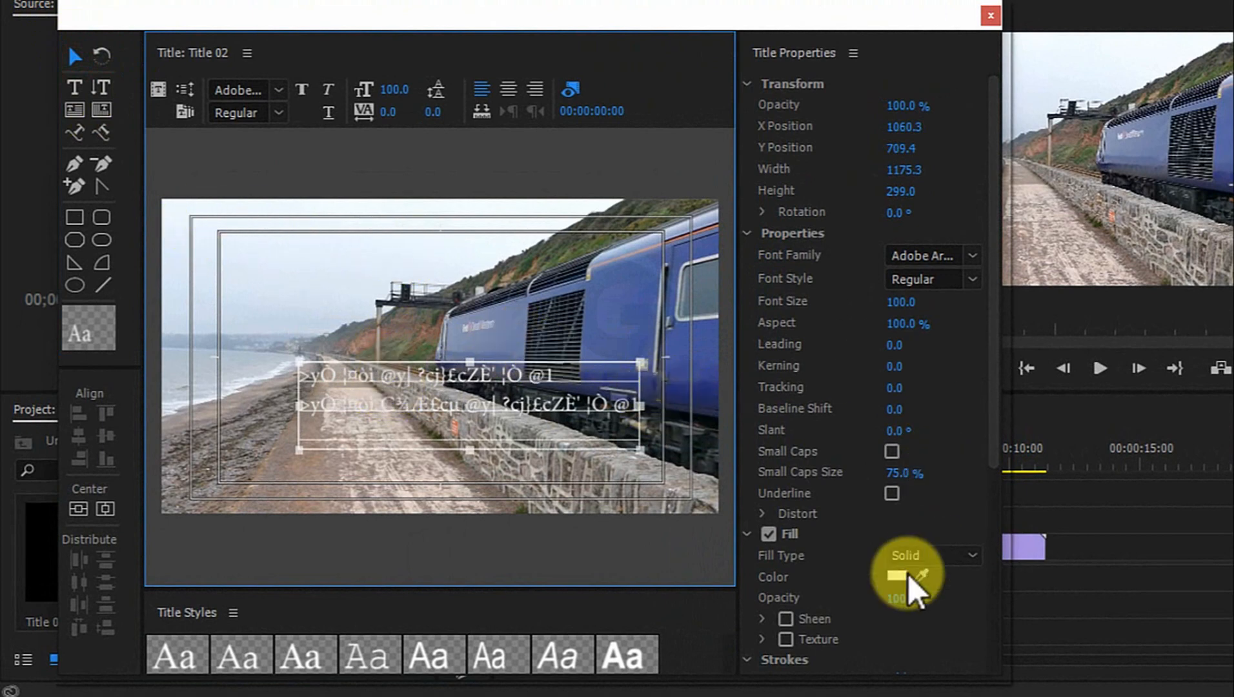
Set the title text's fill color to black (000000)
{"action": "left_click", "coordinate": [892, 578]}
{"action": "left_click_drag", "start_coordinate": [714, 282], "coordinate": [766, 183]}
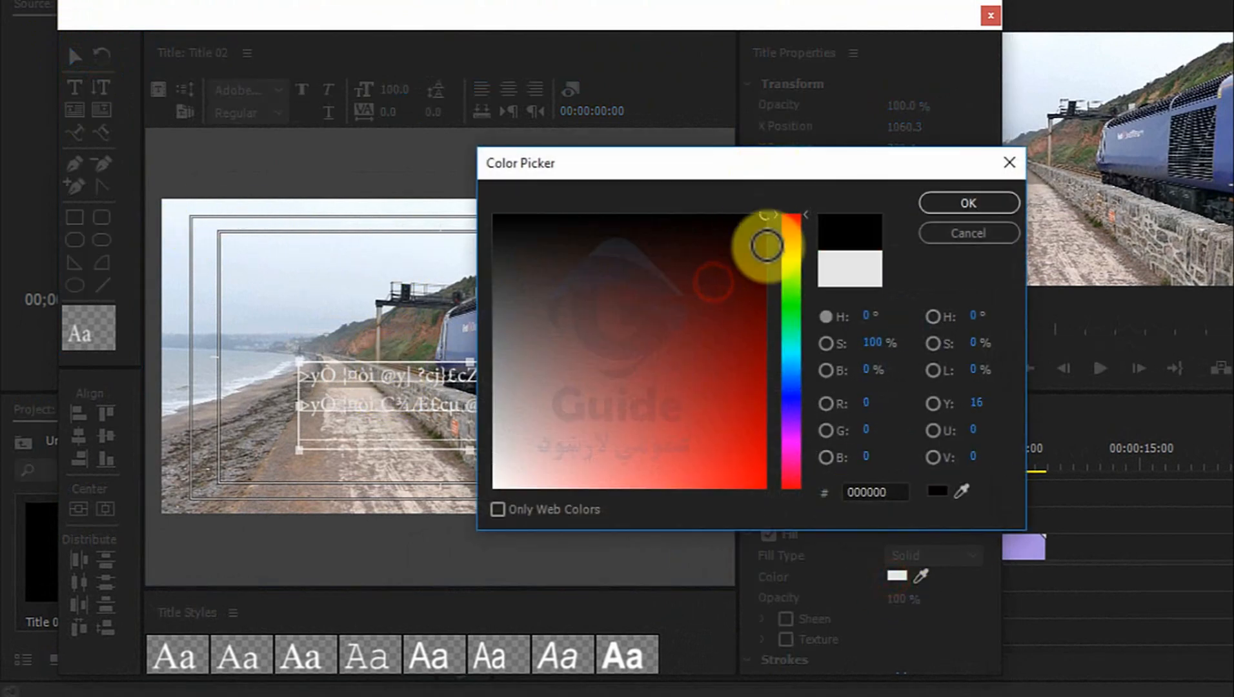
{"action": "left_click", "coordinate": [934, 206]}
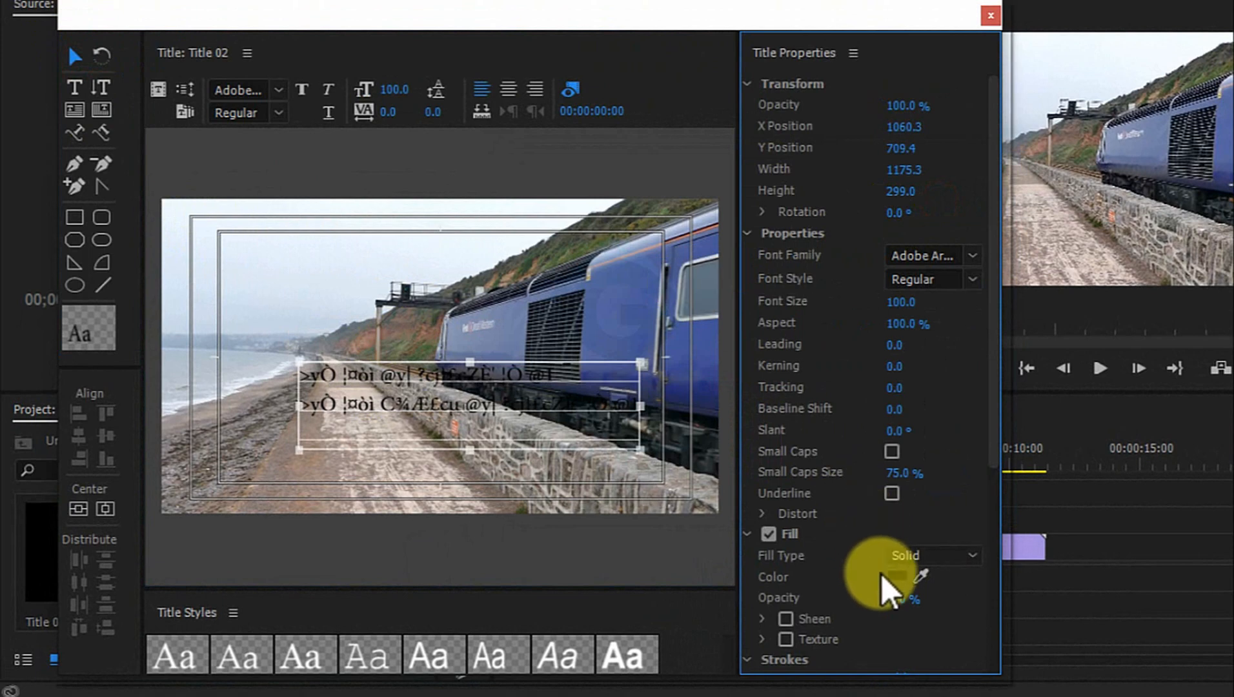
Set the title text's fill color to yellow and move the text down to about X 950, Y 990
{"action": "left_click", "coordinate": [897, 576]}
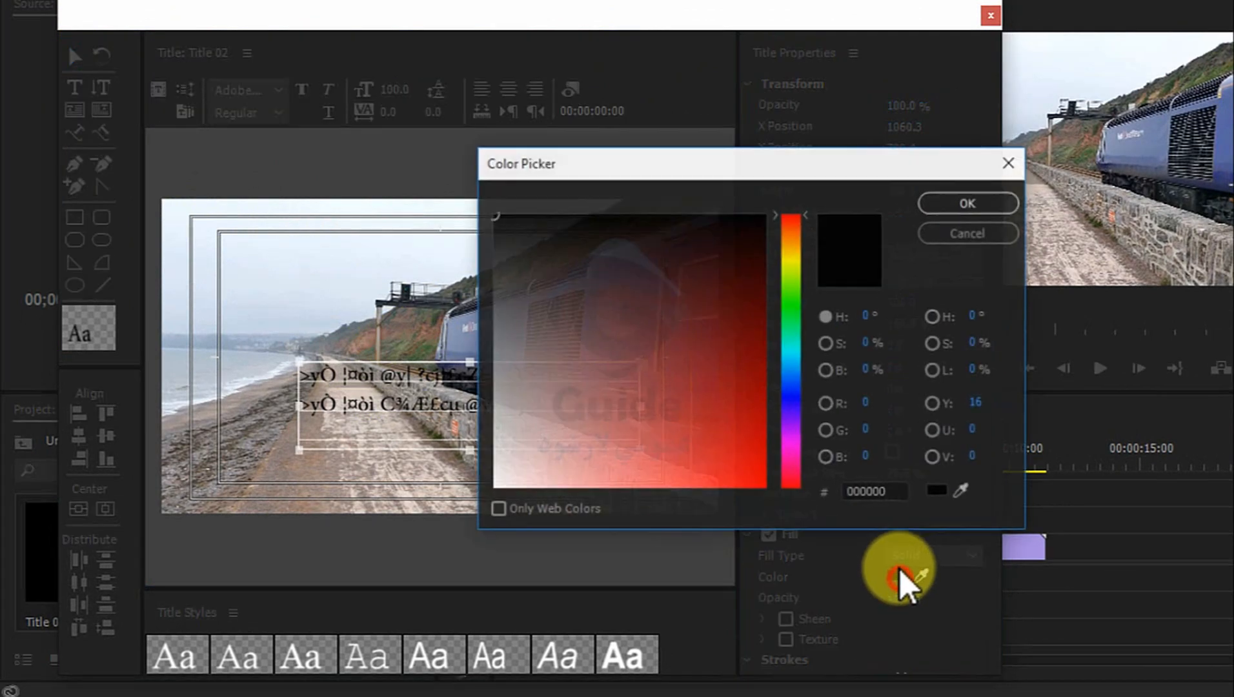
{"action": "left_click", "coordinate": [789, 258]}
{"action": "left_click_drag", "start_coordinate": [748, 259], "coordinate": [772, 518]}
{"action": "left_click", "coordinate": [947, 204]}
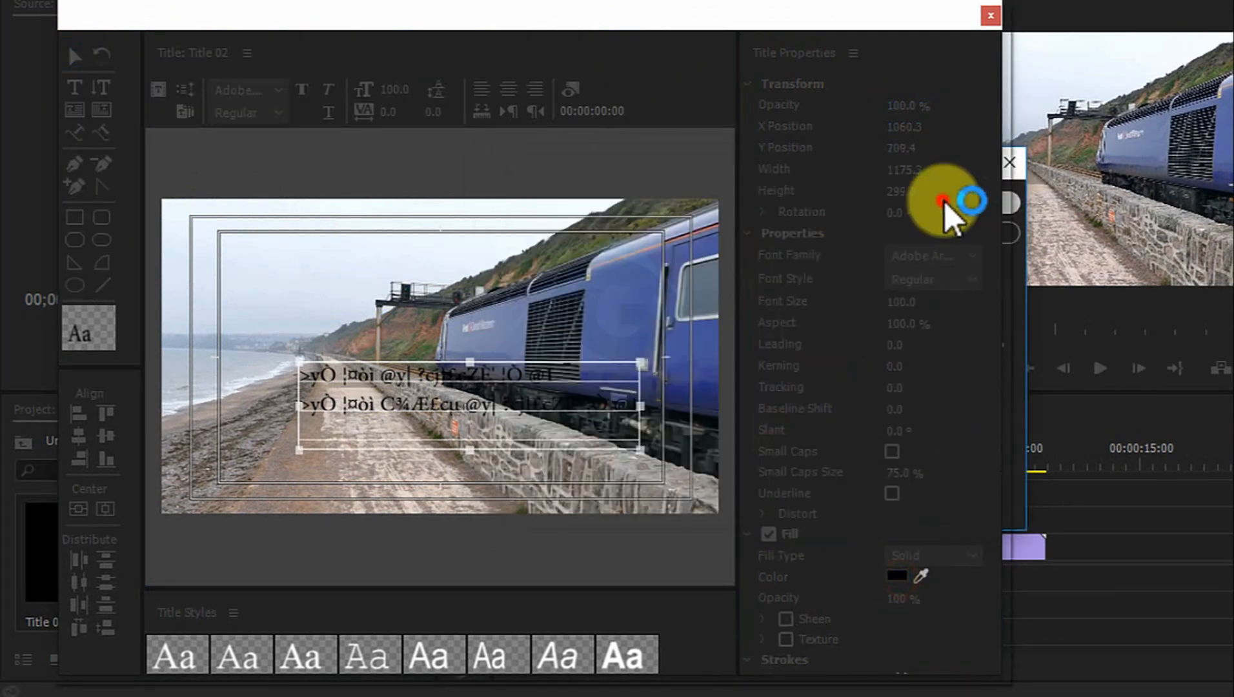
{"action": "left_click_drag", "start_coordinate": [488, 377], "coordinate": [478, 470]}
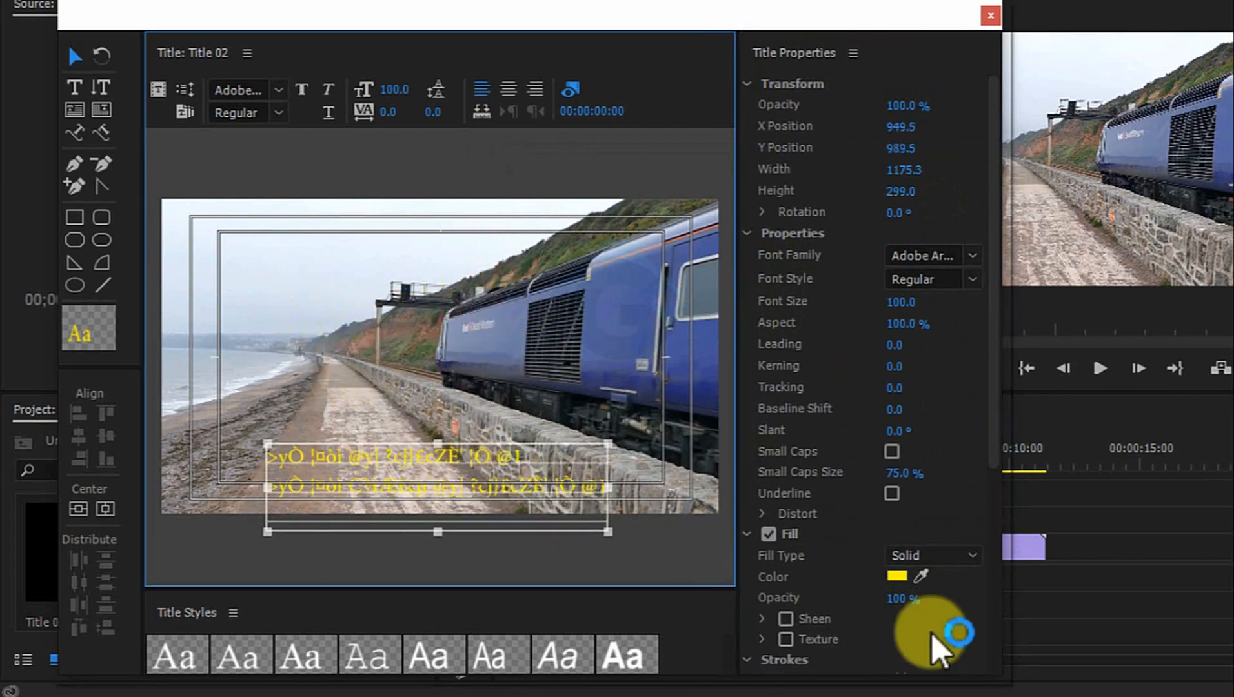
Change the title text's fill color back to black (000000)
{"action": "left_click", "coordinate": [897, 576]}
{"action": "left_click_drag", "start_coordinate": [641, 290], "coordinate": [499, 152]}
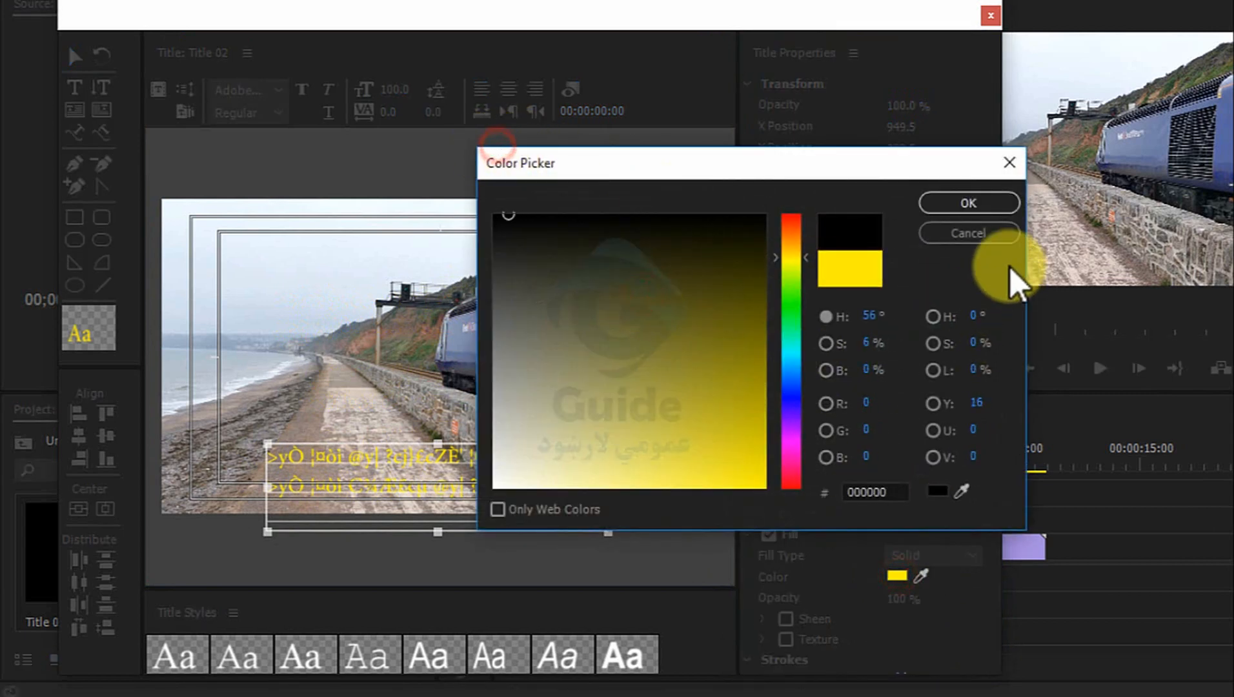
{"action": "left_click", "coordinate": [959, 204]}
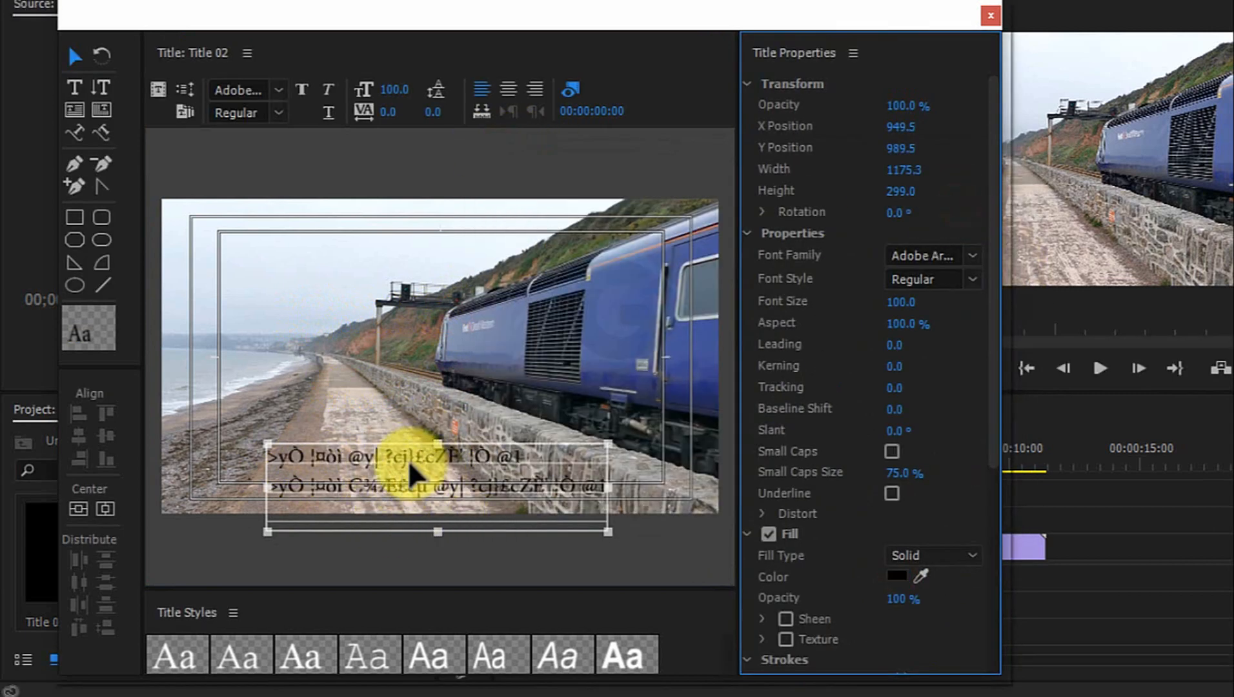
Change the title text's font to PashtoAscii after looking through the other installed fonts
{"action": "left_click", "coordinate": [277, 89]}
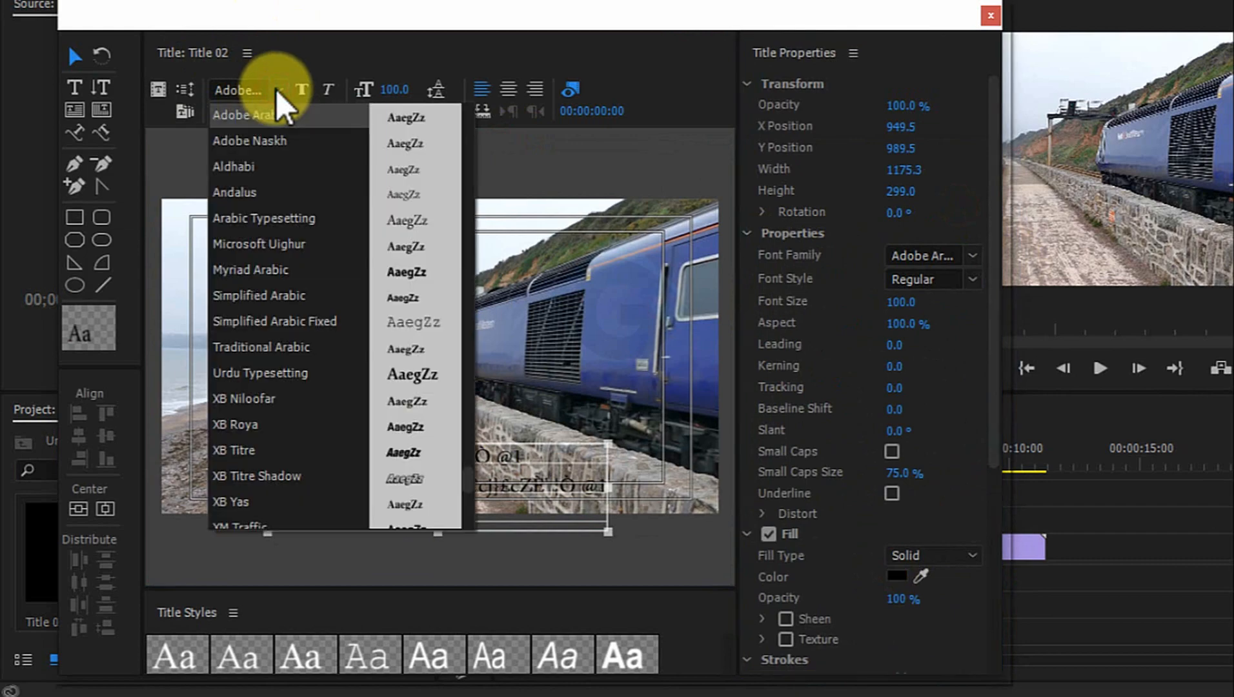
{"action": "key", "text": "p"}
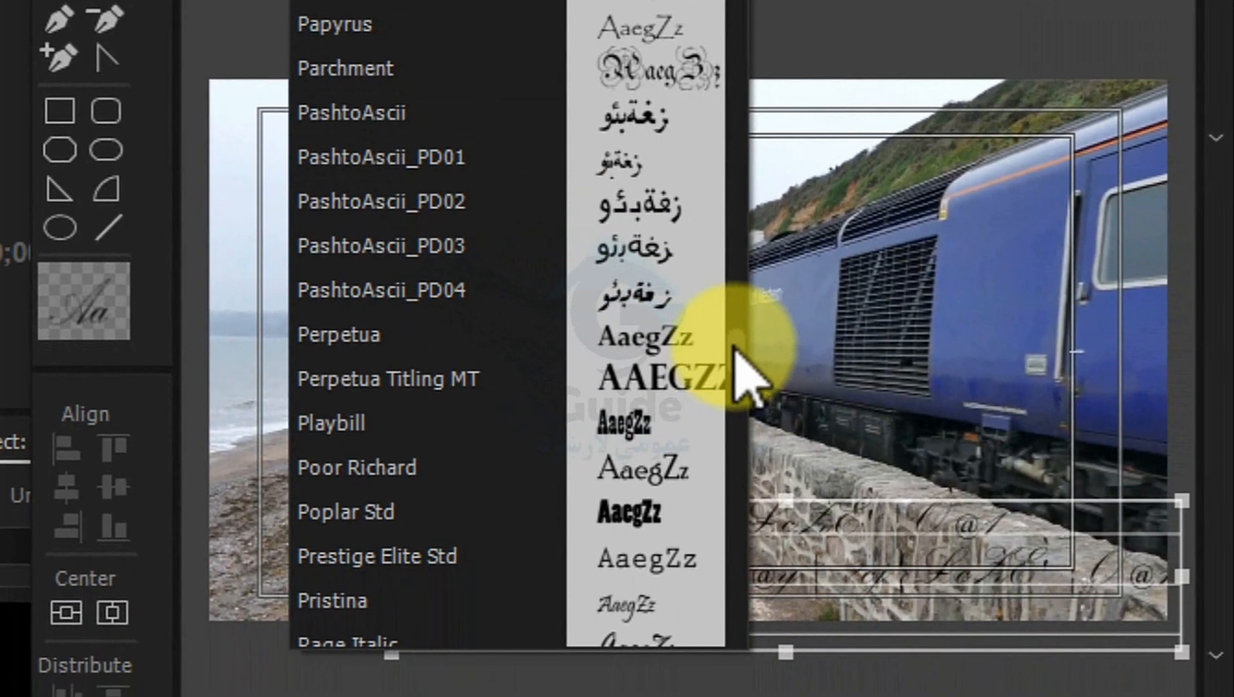
{"action": "mouse_move", "coordinate": [934, 450]}
{"action": "left_mouse_down"}
{"action": "mouse_move", "coordinate": [729, 561]}
{"action": "mouse_move", "coordinate": [735, 636]}
{"action": "mouse_move", "coordinate": [738, 484]}
{"action": "left_mouse_up"}
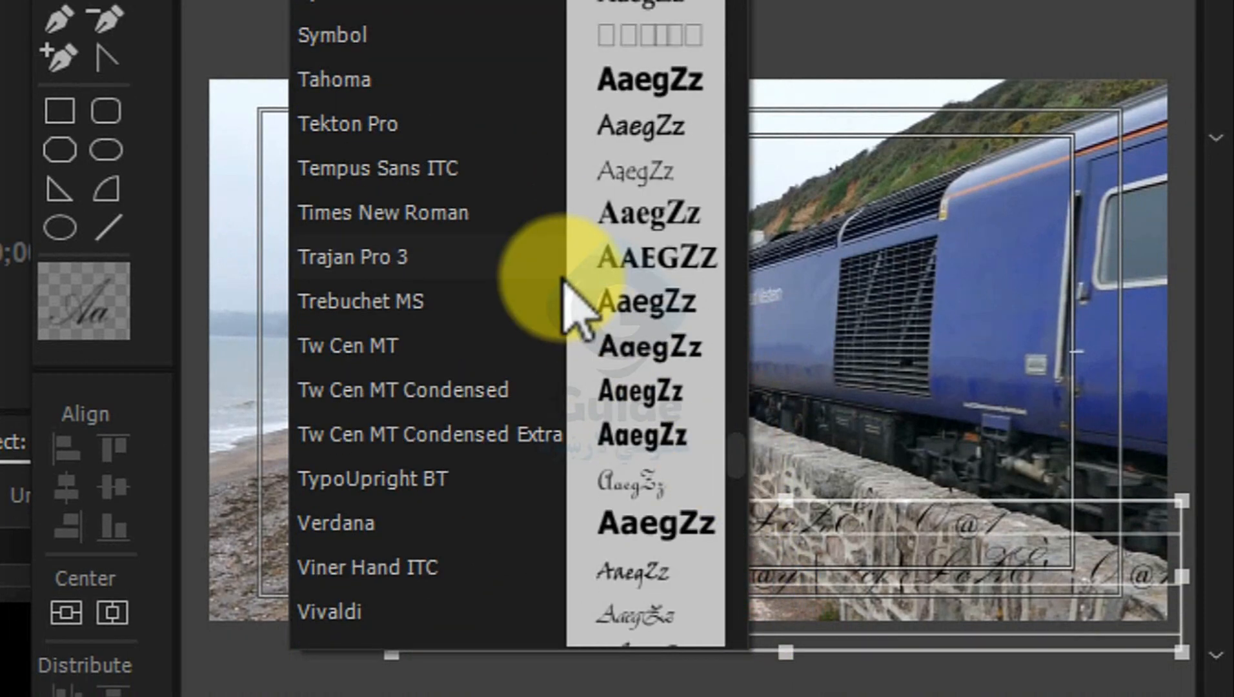
{"action": "key", "text": "Down"}
{"action": "key", "text": "Down"}
{"action": "key", "text": "Down"}
{"action": "key", "text": "Down"}
{"action": "key", "text": "Down"}
{"action": "key", "text": "Down"}
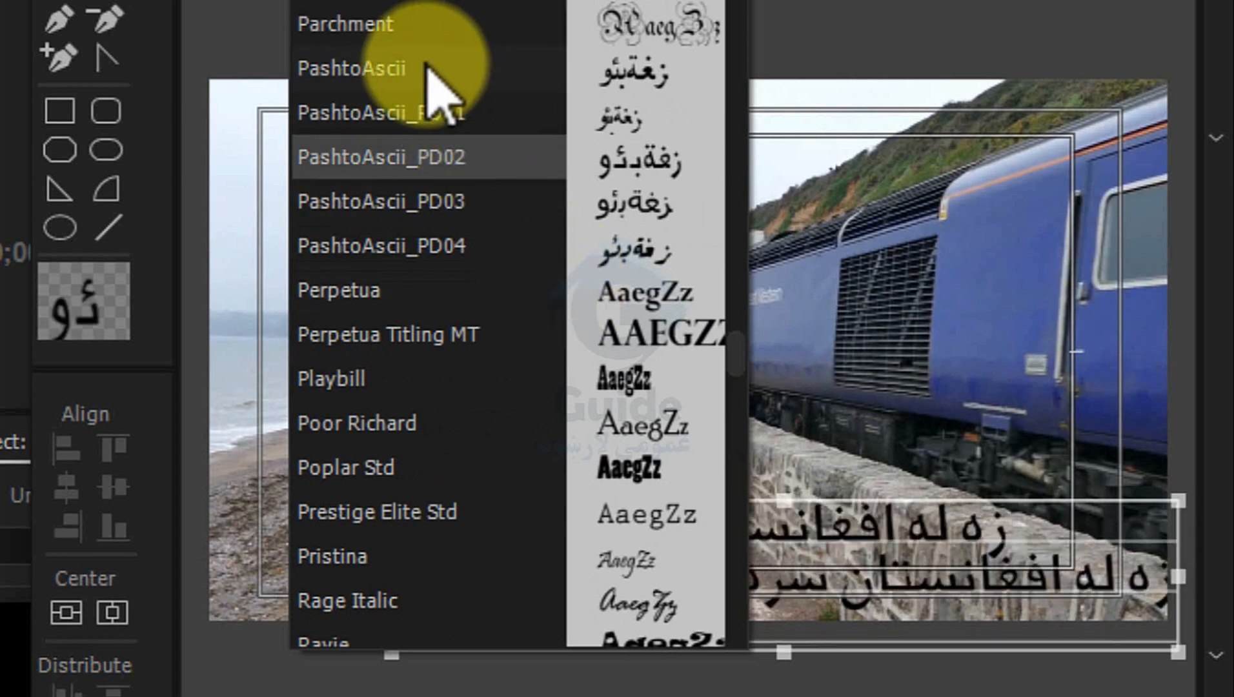
{"action": "left_click", "coordinate": [365, 69]}
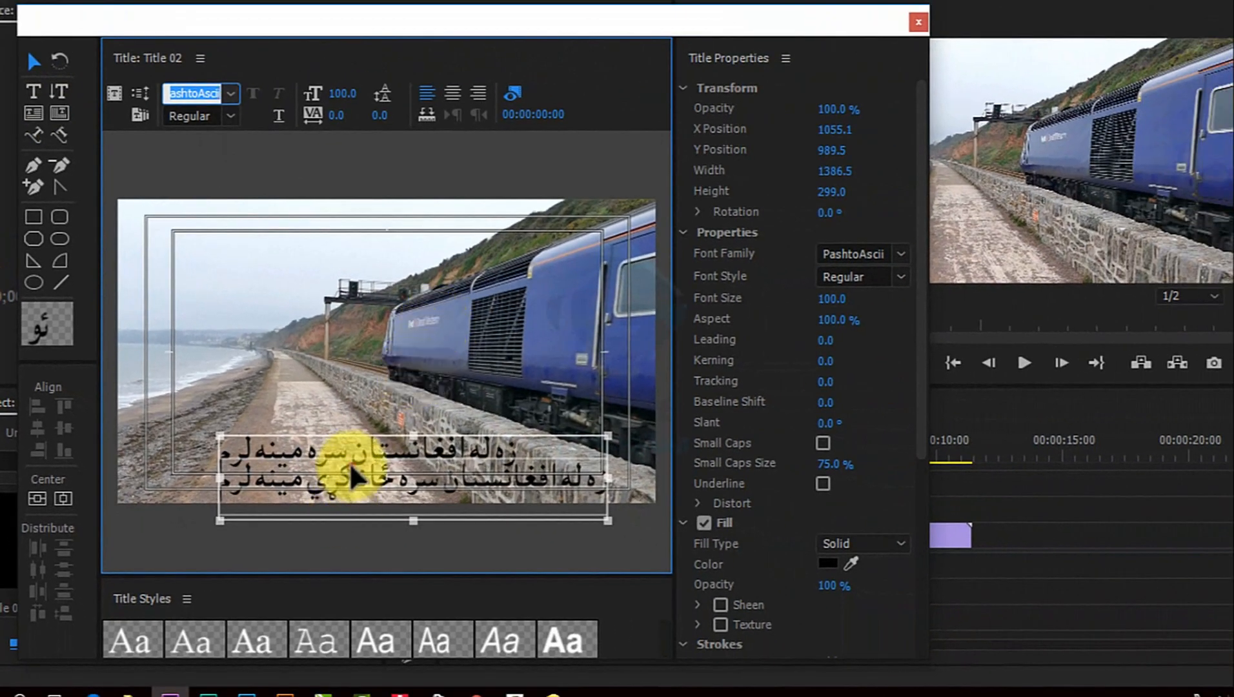
Move the Pashto text inside the safe margins at about Y 923 and close the title editor
{"action": "left_click_drag", "start_coordinate": [350, 462], "coordinate": [346, 436]}
{"action": "left_click", "coordinate": [326, 314]}
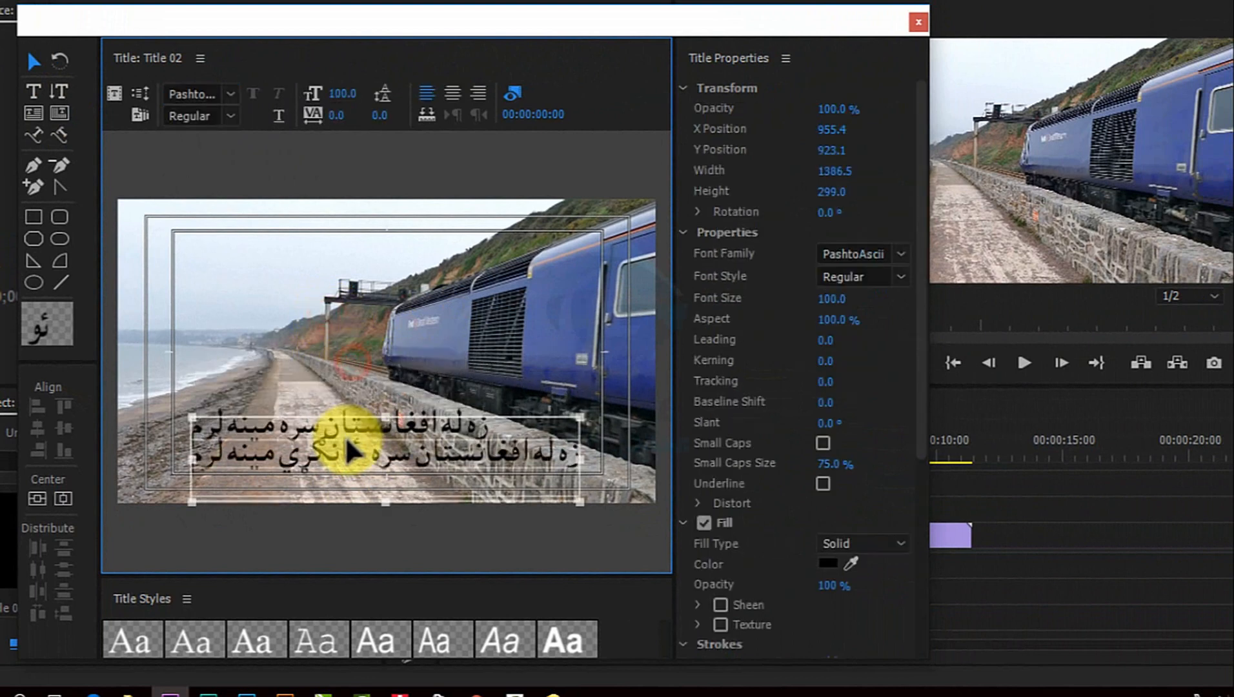
{"action": "left_click", "coordinate": [326, 362]}
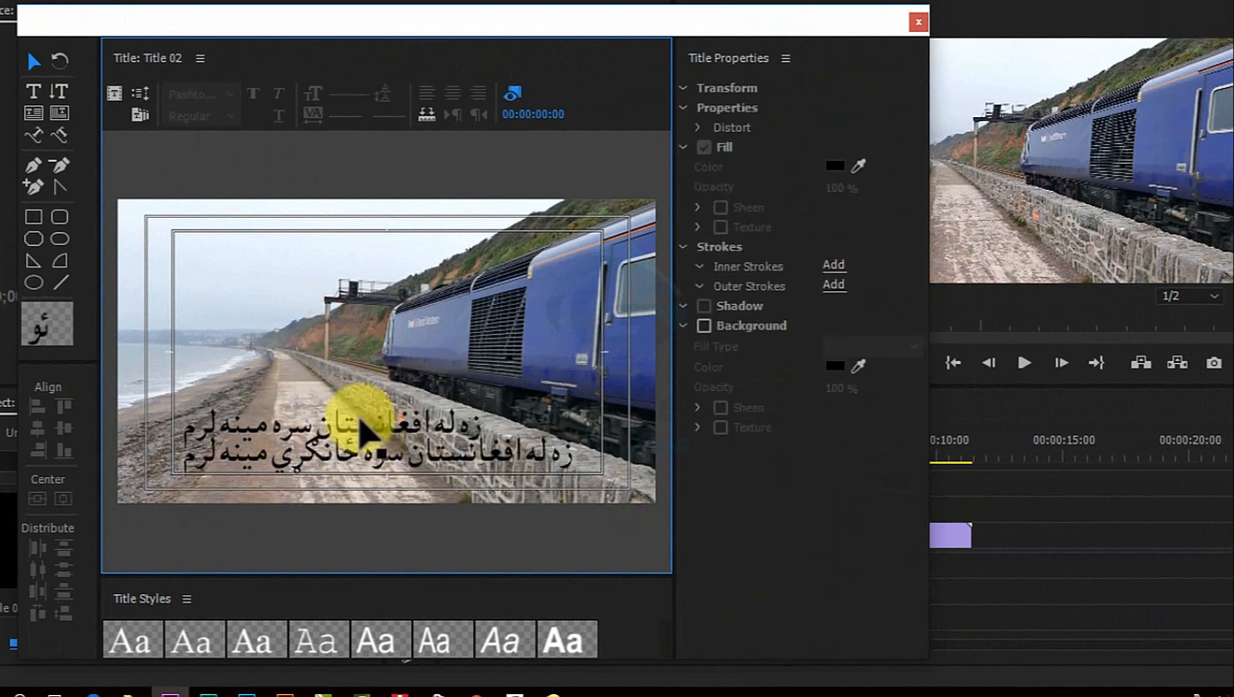
{"action": "left_click", "coordinate": [919, 22]}
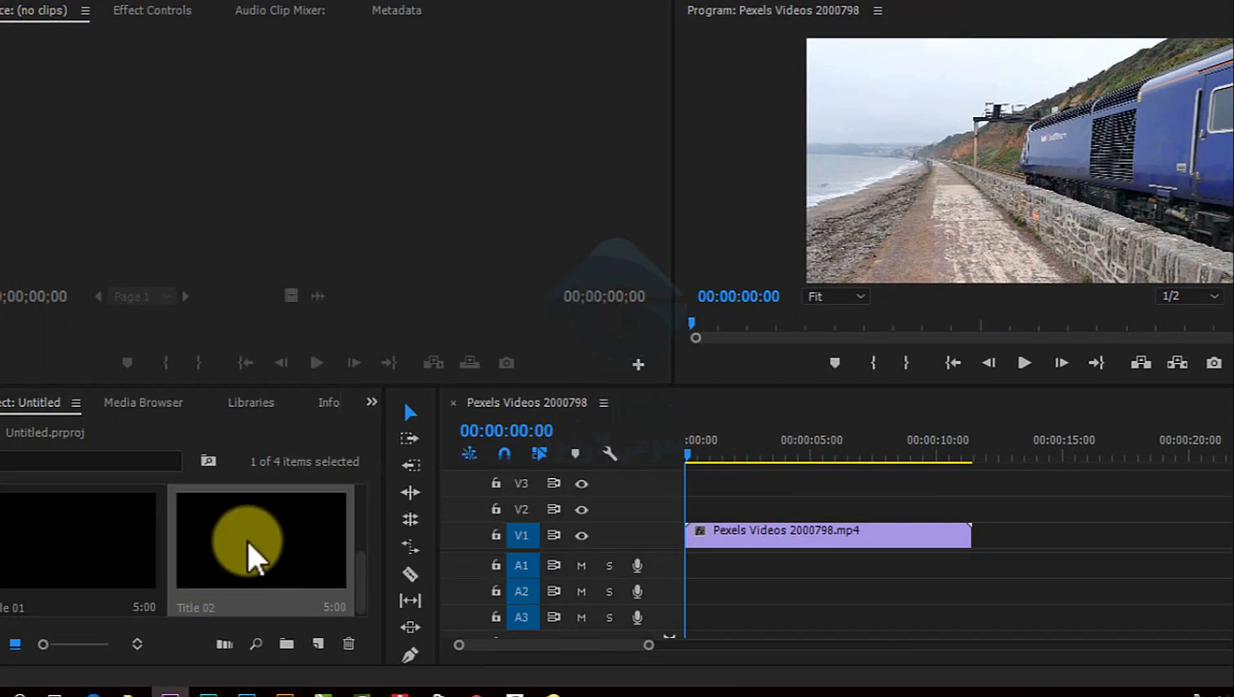
Place Title 02 at the start of the sequence over the train video and preview a few seconds of playback
{"action": "left_click_drag", "start_coordinate": [284, 597], "coordinate": [694, 537]}
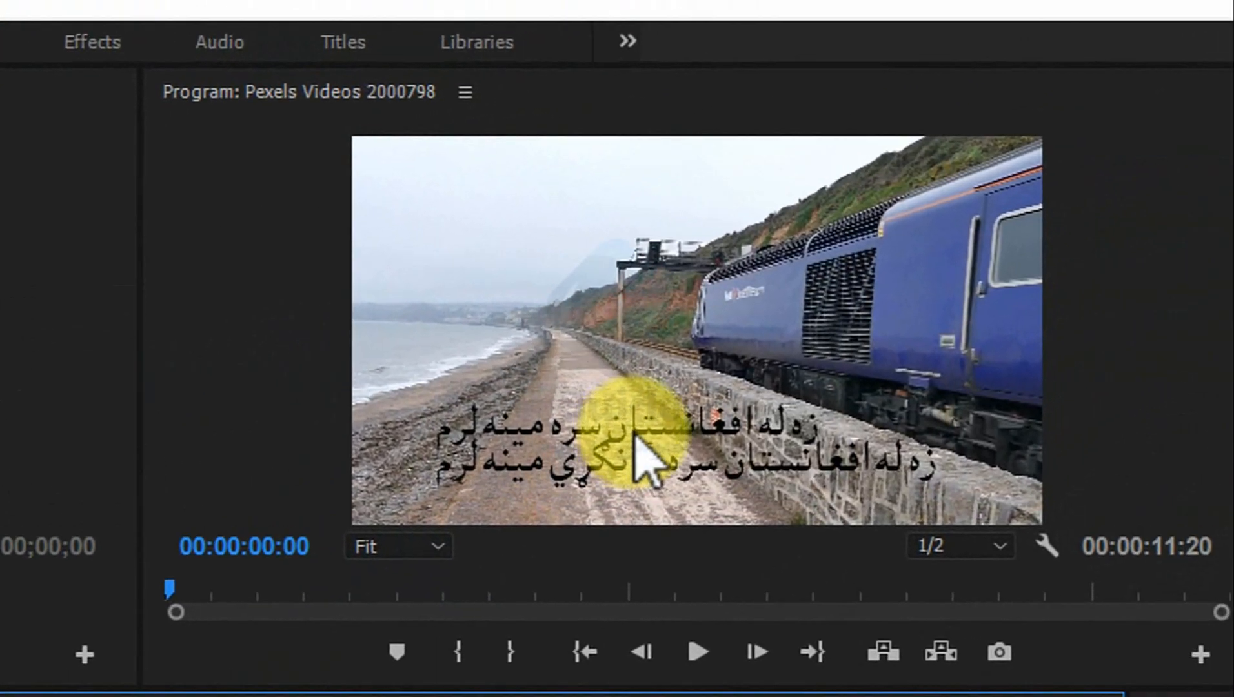
{"action": "left_click", "coordinate": [697, 654]}
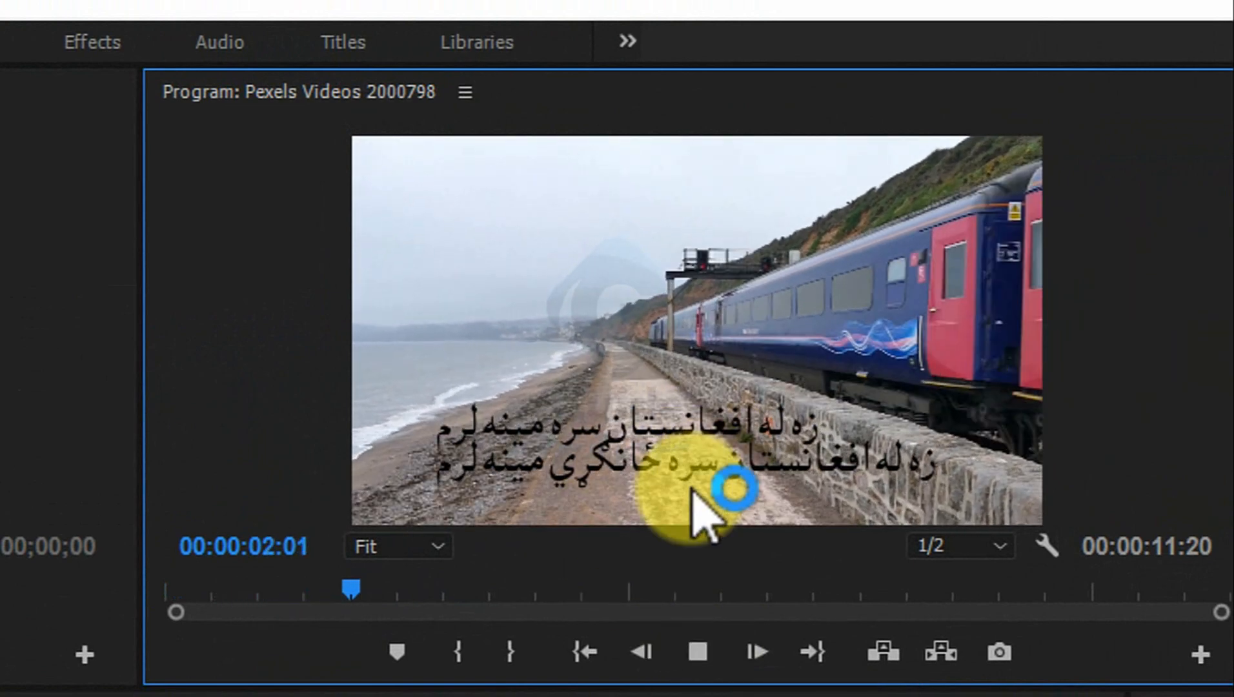
{"action": "left_click", "coordinate": [698, 653]}
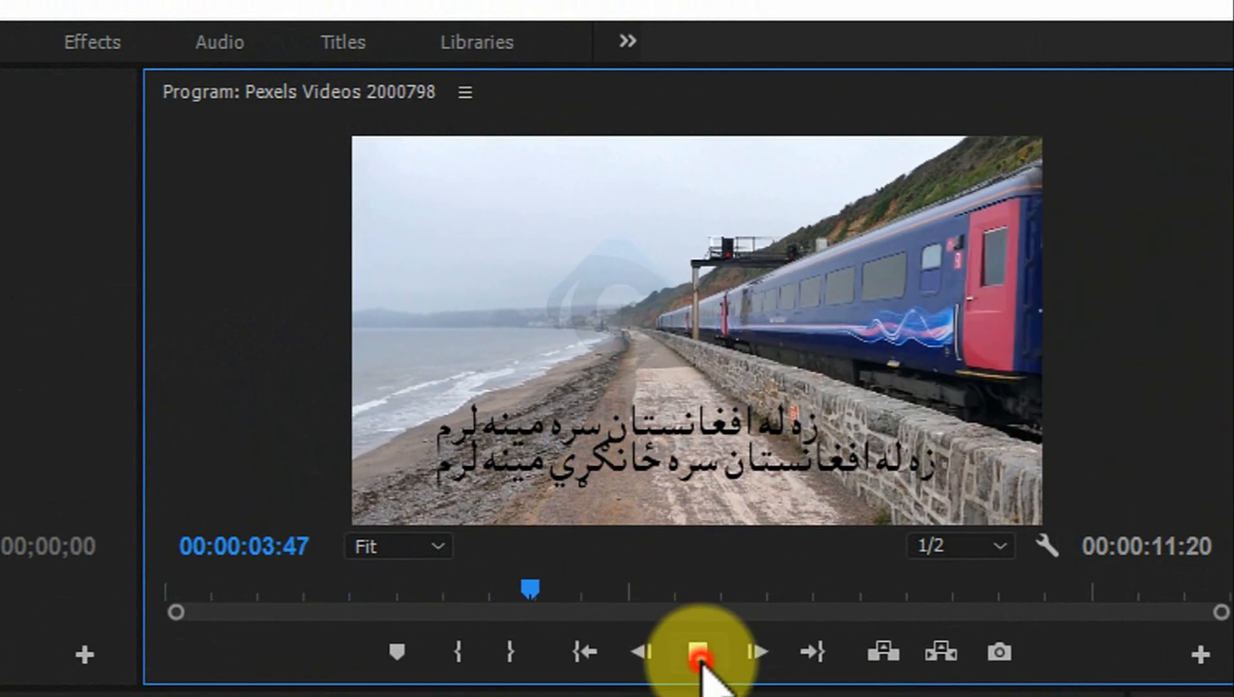